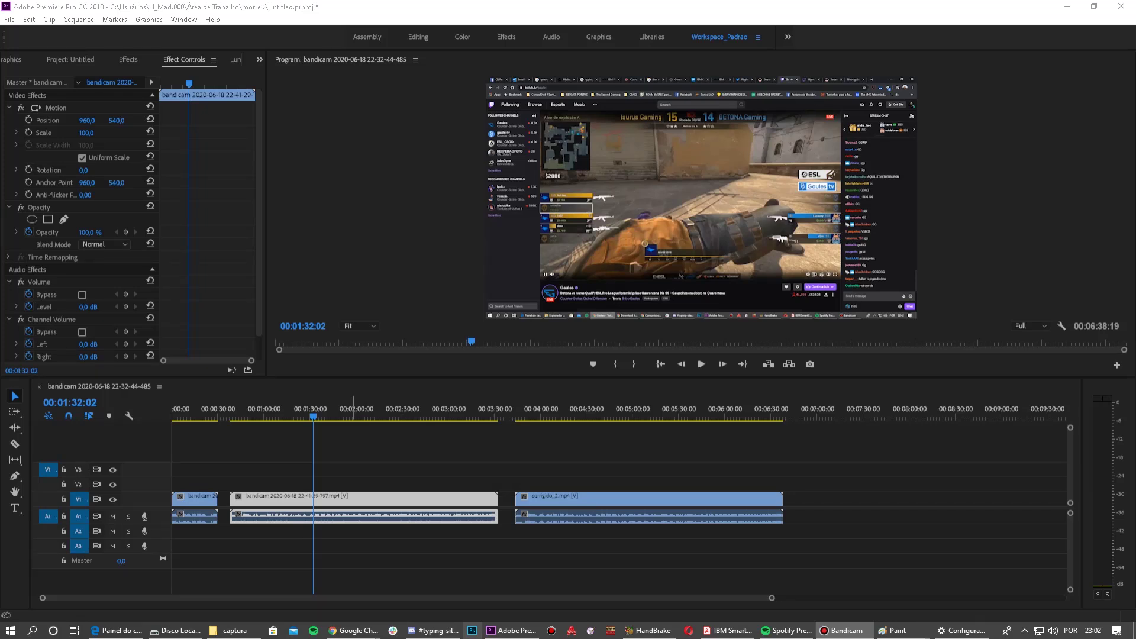
# Play the bandicam 22-41-29-797 clip from about 2:26 and enlarge it to 205% scale.
pyautogui.click(349, 411)
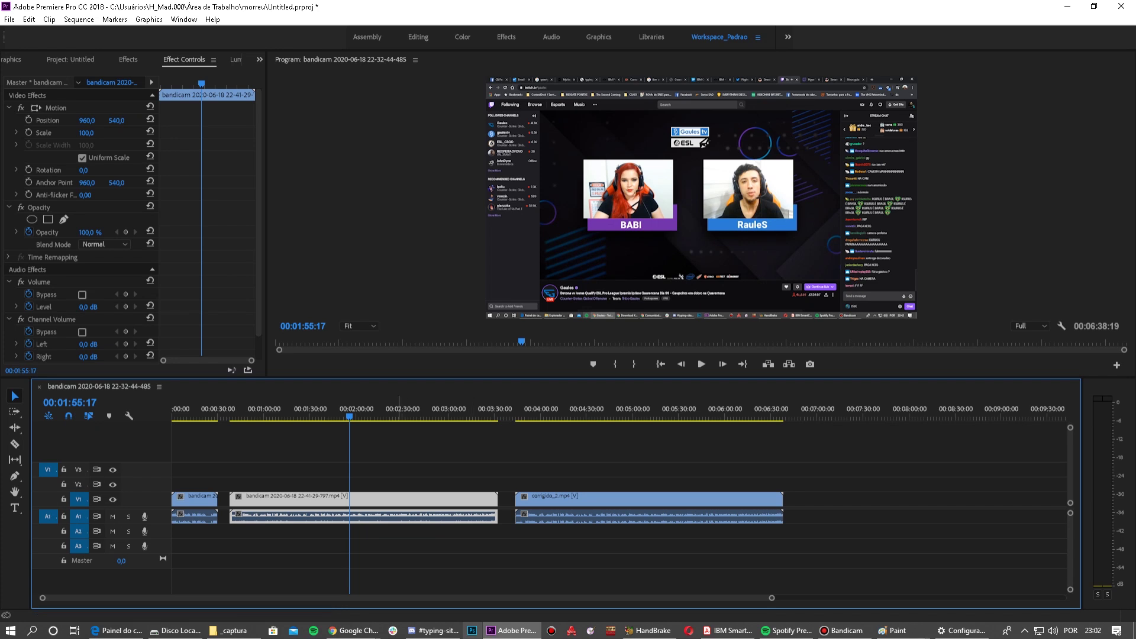
pyautogui.click(397, 411)
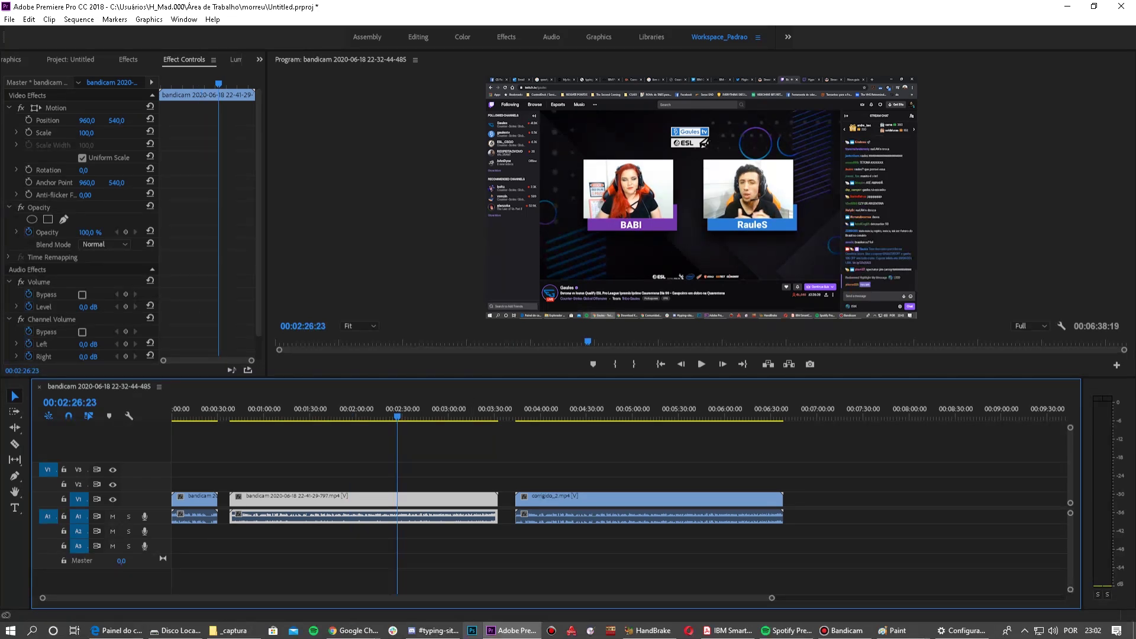
pyautogui.press('space')
pyautogui.moveTo(87, 133); pyautogui.dragTo(118, 132)
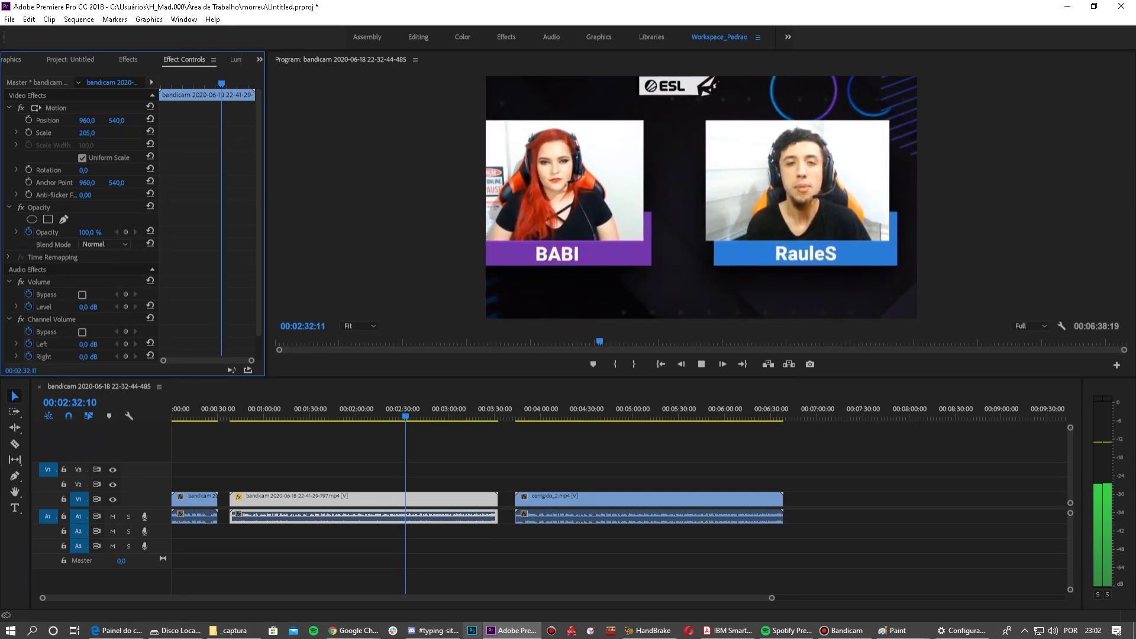
pyautogui.press('space')
# Play the corrigido_2 clip from about 5:18 in the sequence.
pyautogui.click(574, 410)
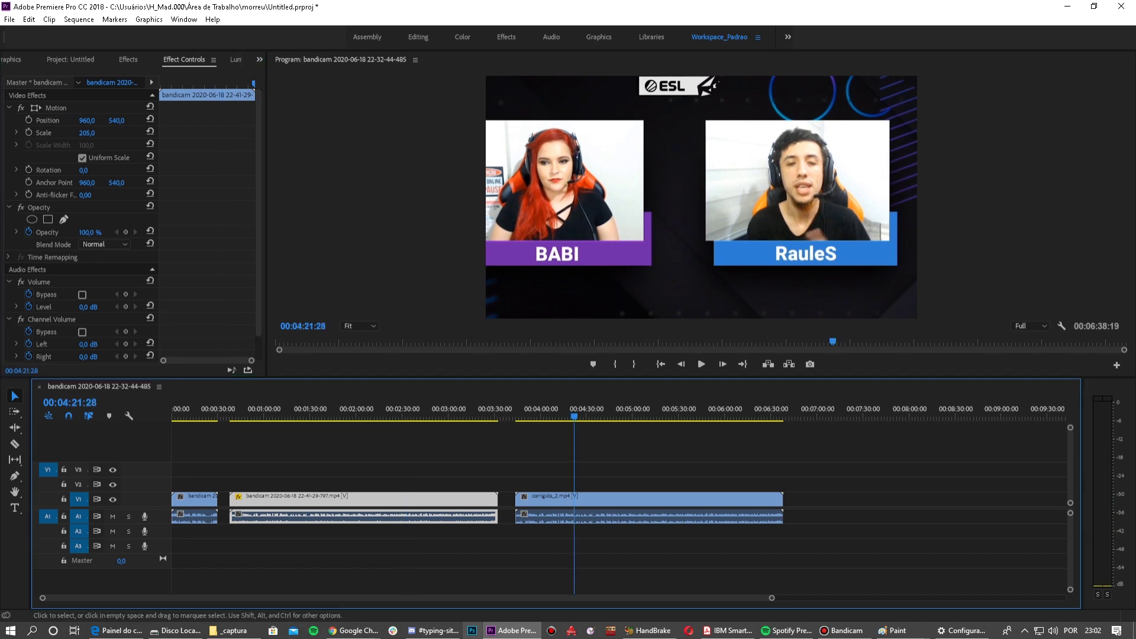
pyautogui.click(661, 410)
pyautogui.press('space')
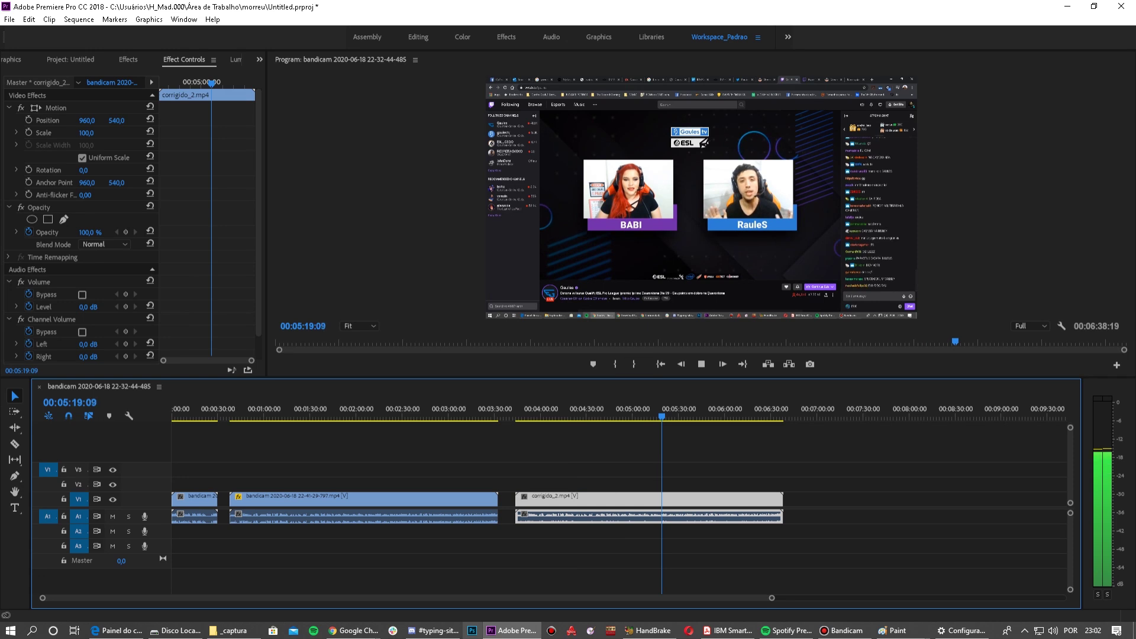
# Scale corrigido_2 to 239%, stop playback, and bring up the _captura folder in File Explorer.
pyautogui.moveTo(86, 133); pyautogui.dragTo(168, 133)
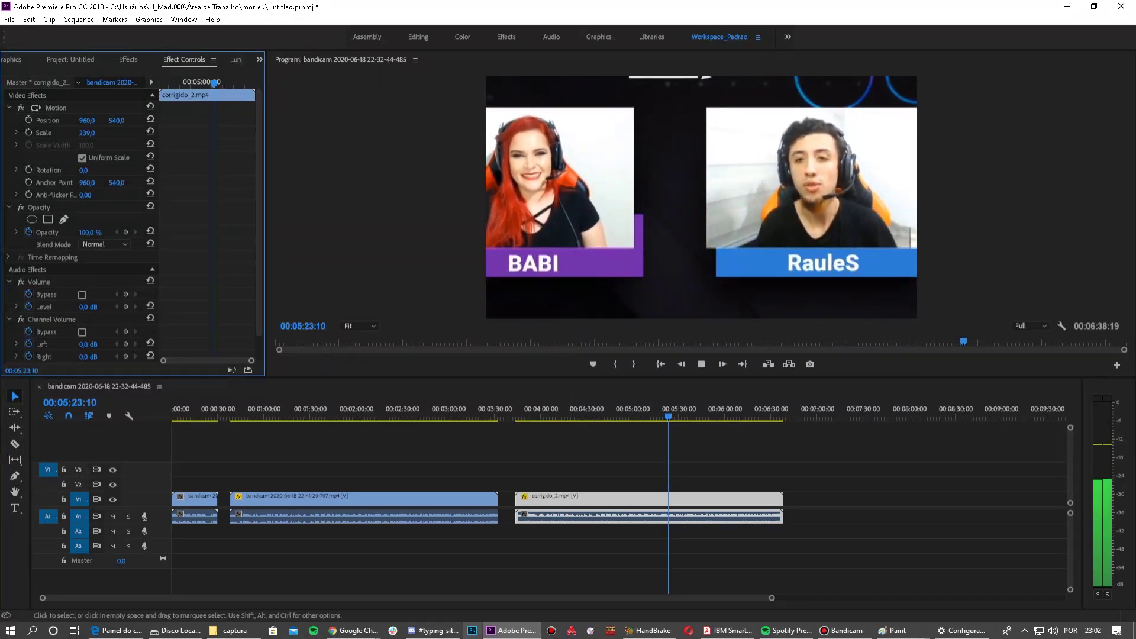
pyautogui.press('space')
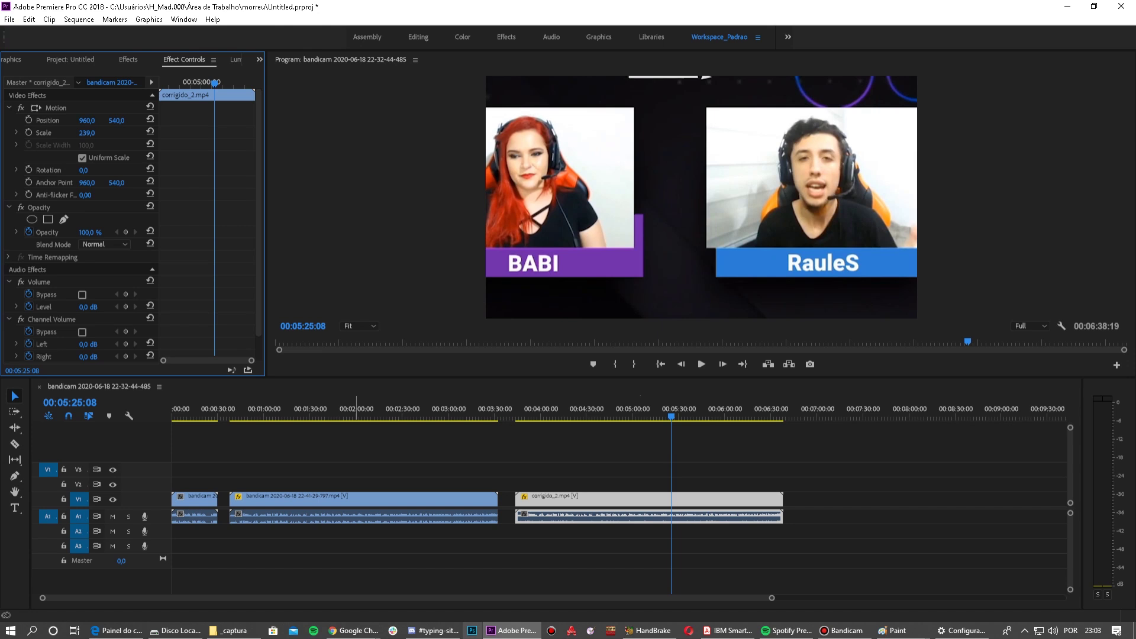
pyautogui.click(357, 411)
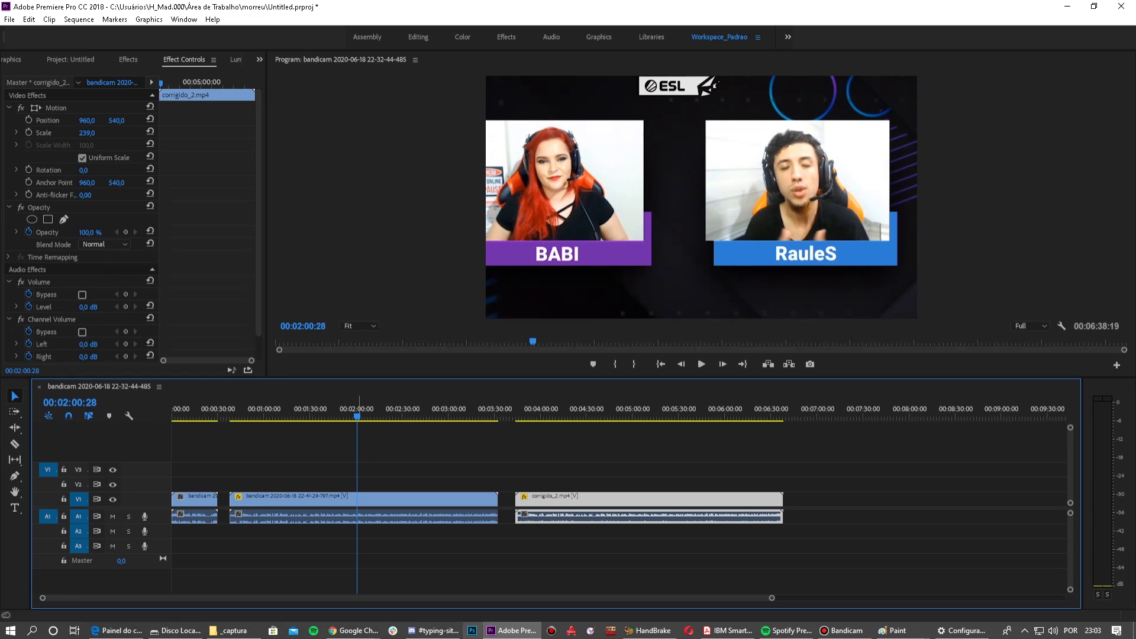
pyautogui.click(235, 630)
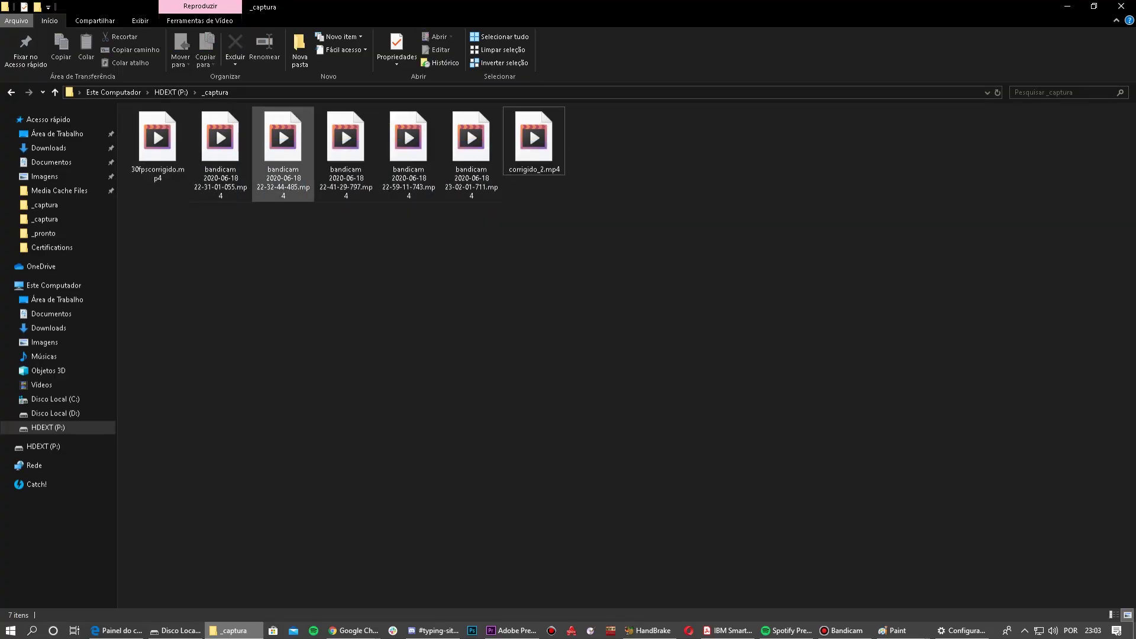
# Check the 22-31-01-055 recording's Taxa de quadros in Propriedades > Detalhes (29.35 fps), then close it.
pyautogui.click(283, 151)
pyautogui.click(220, 151)
pyautogui.rightClick(222, 156)
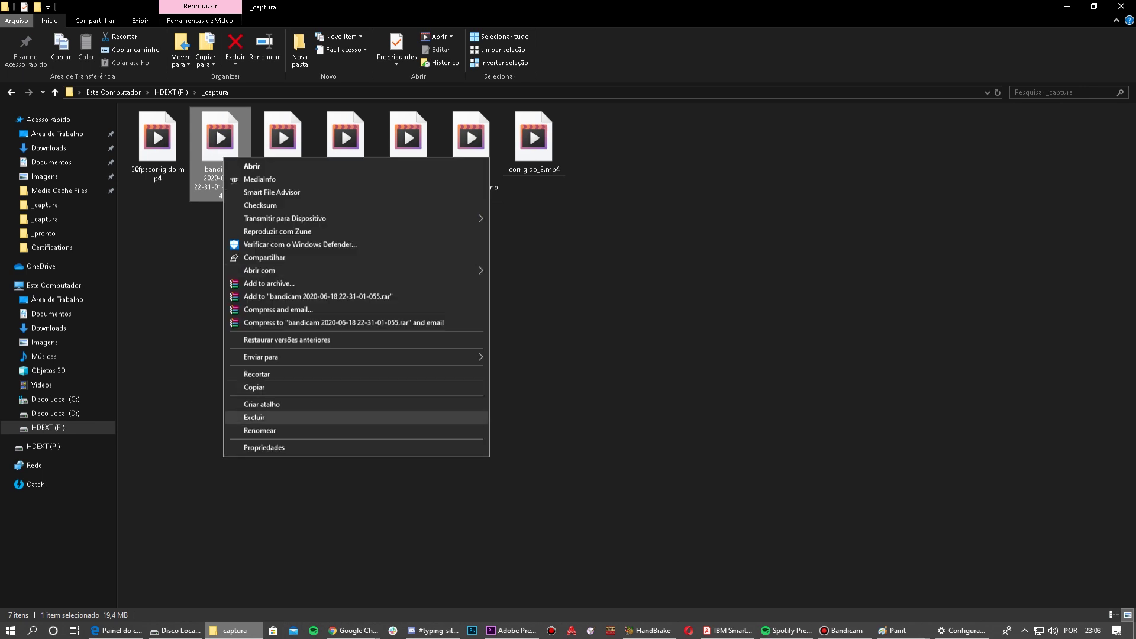
pyautogui.click(266, 447)
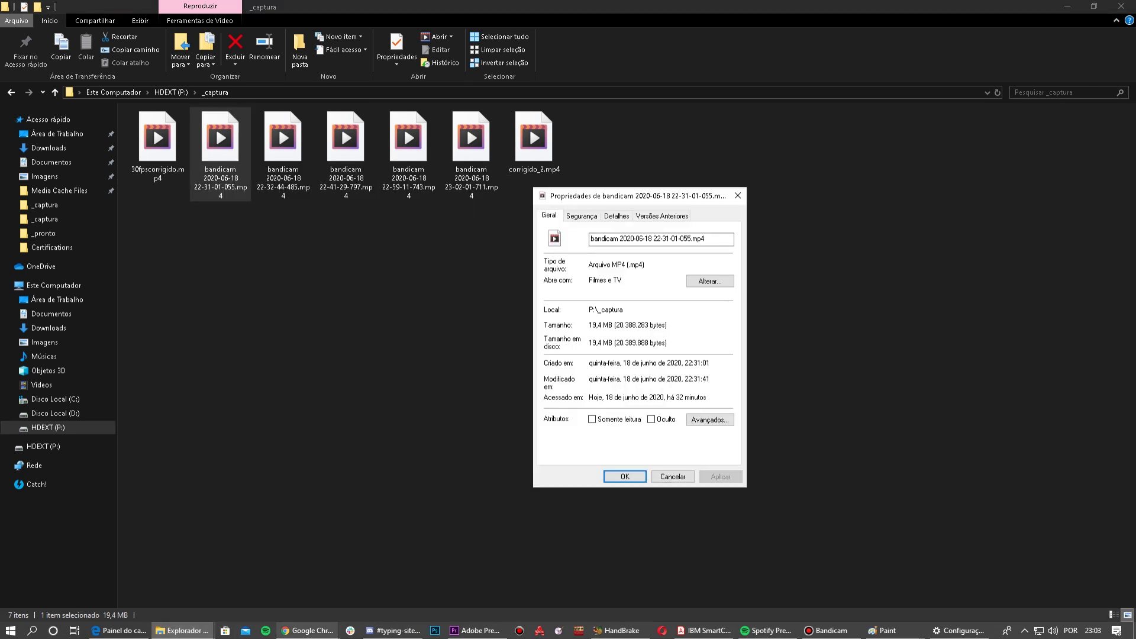
pyautogui.click(617, 215)
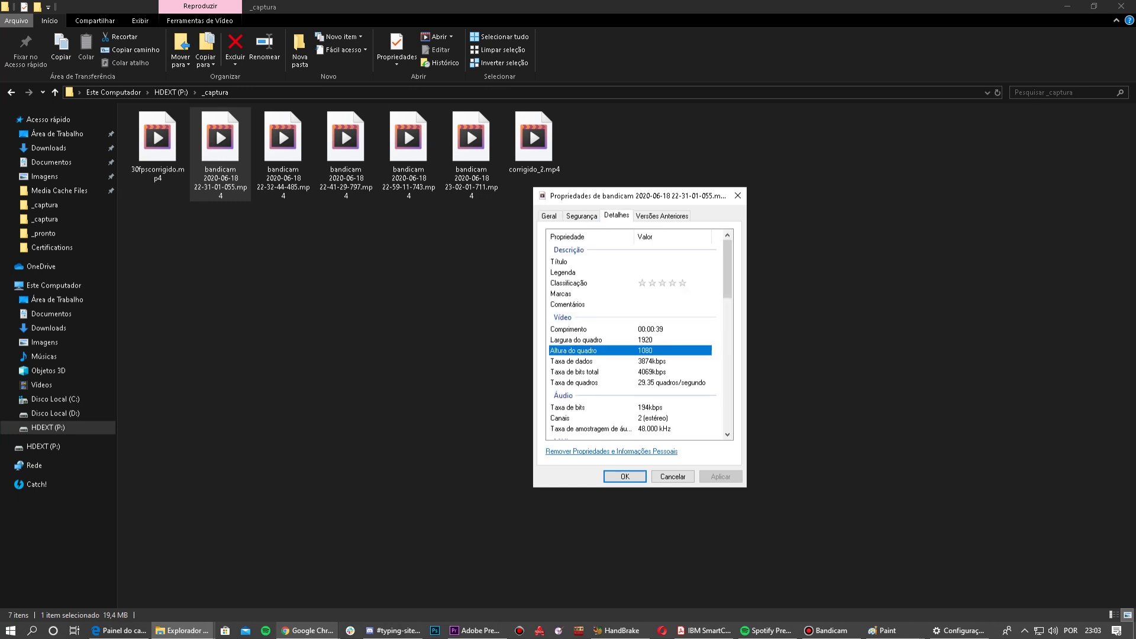
pyautogui.click(574, 382)
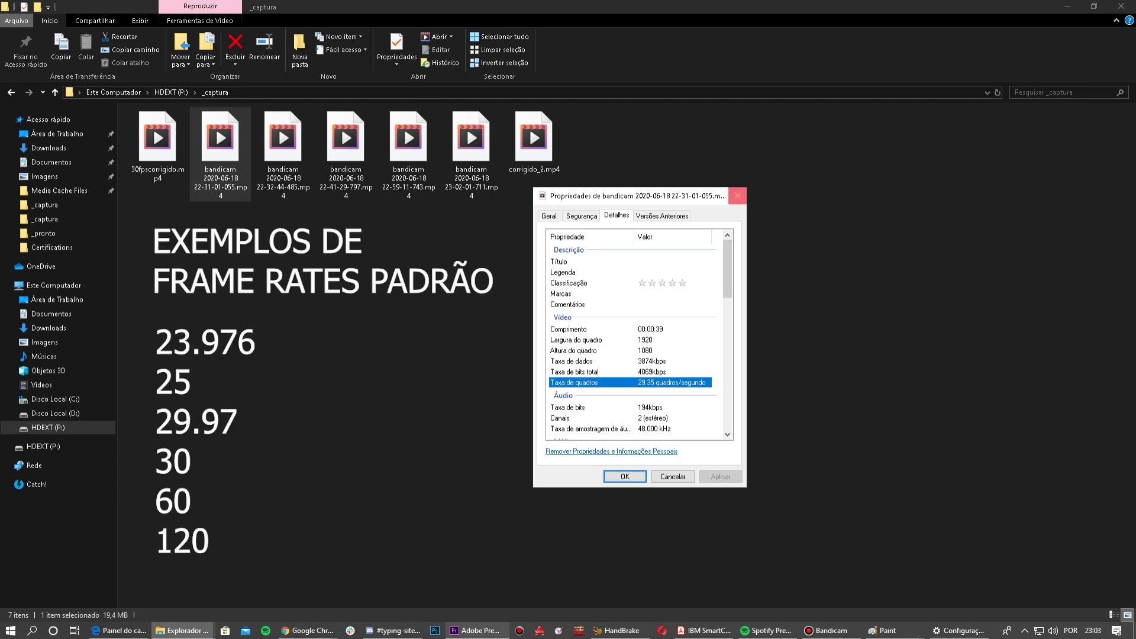
pyautogui.press('Return')
# Check the 22-32-44-485 recording's frame rate in Propriedades > Detalhes, then close it.
pyautogui.rightClick(292, 160)
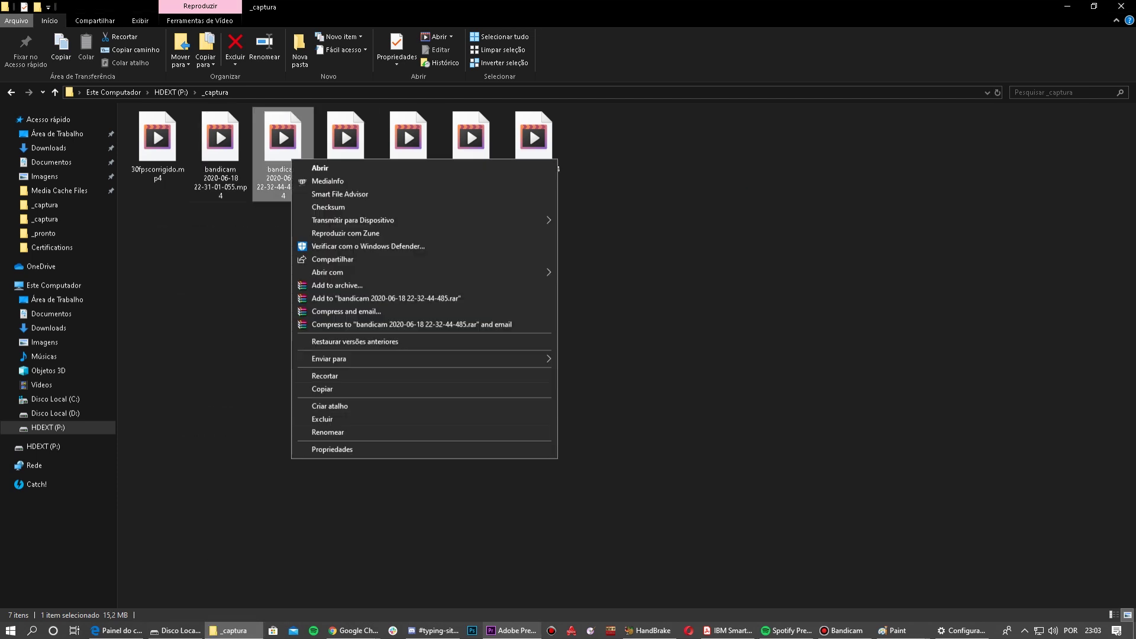
pyautogui.click(332, 449)
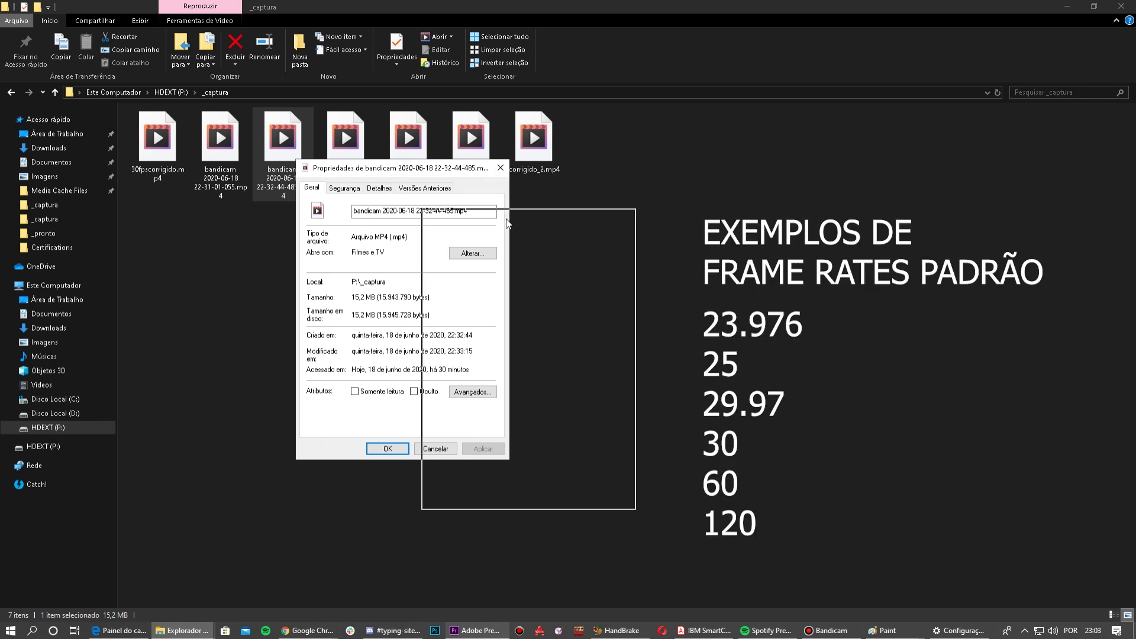
pyautogui.moveTo(391, 168); pyautogui.dragTo(541, 225)
pyautogui.click(529, 244)
pyautogui.click(484, 380)
pyautogui.click(487, 412)
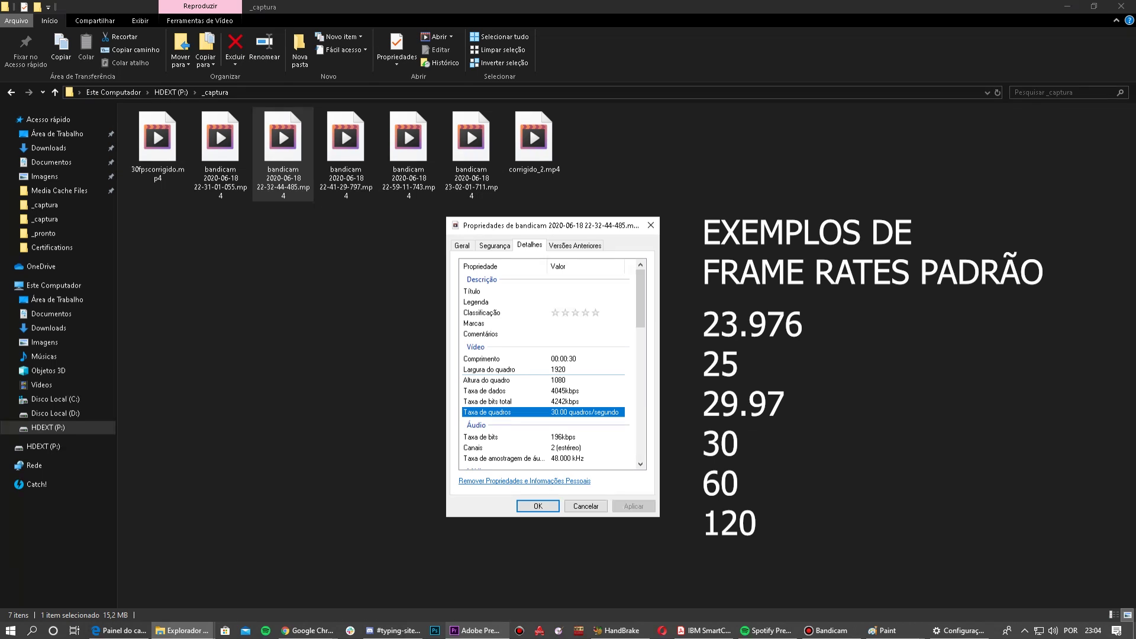
pyautogui.click(650, 225)
# Check the 22-41-29-797 recording's frame rate in Propriedades > Detalhes, then close it.
pyautogui.click(408, 148)
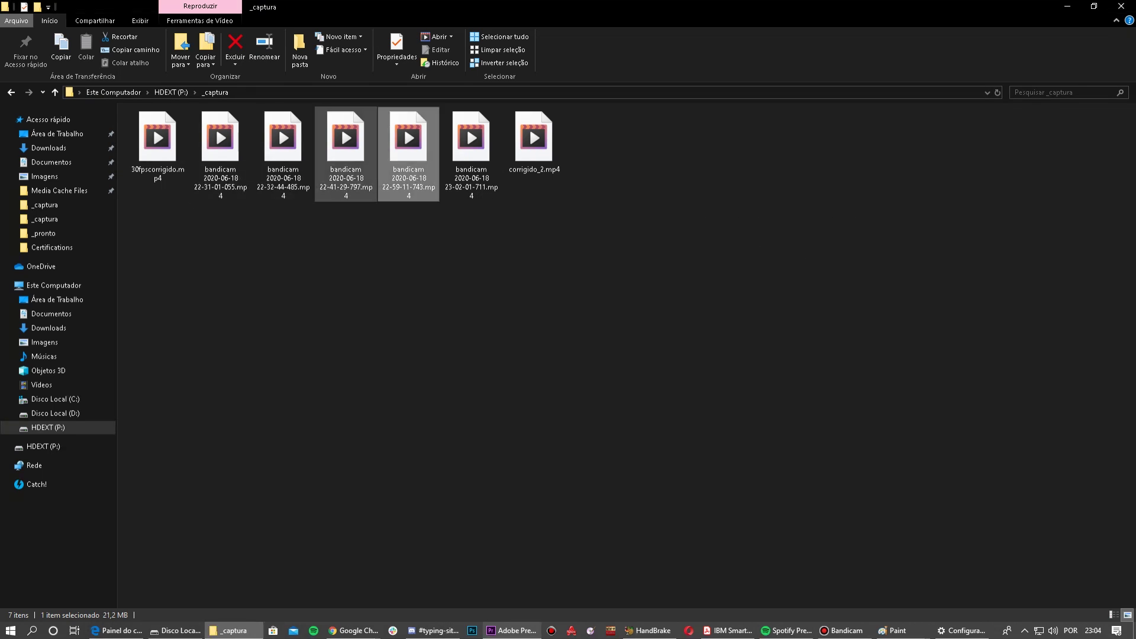
pyautogui.click(345, 148)
pyautogui.click(408, 147)
pyautogui.click(346, 148)
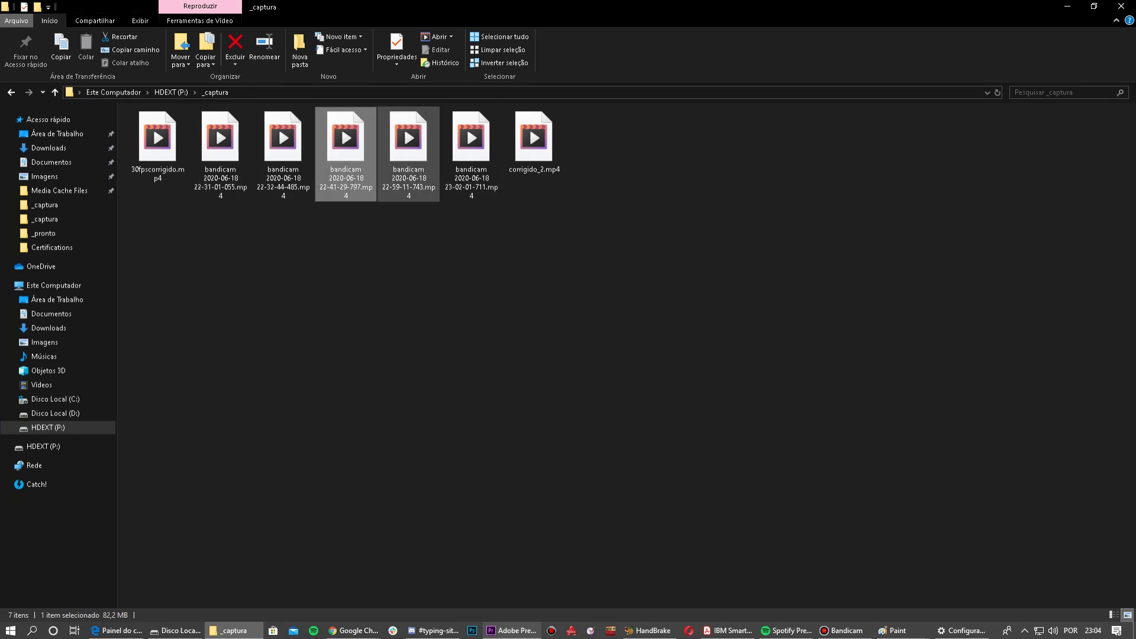
pyautogui.rightClick(345, 136)
pyautogui.click(379, 427)
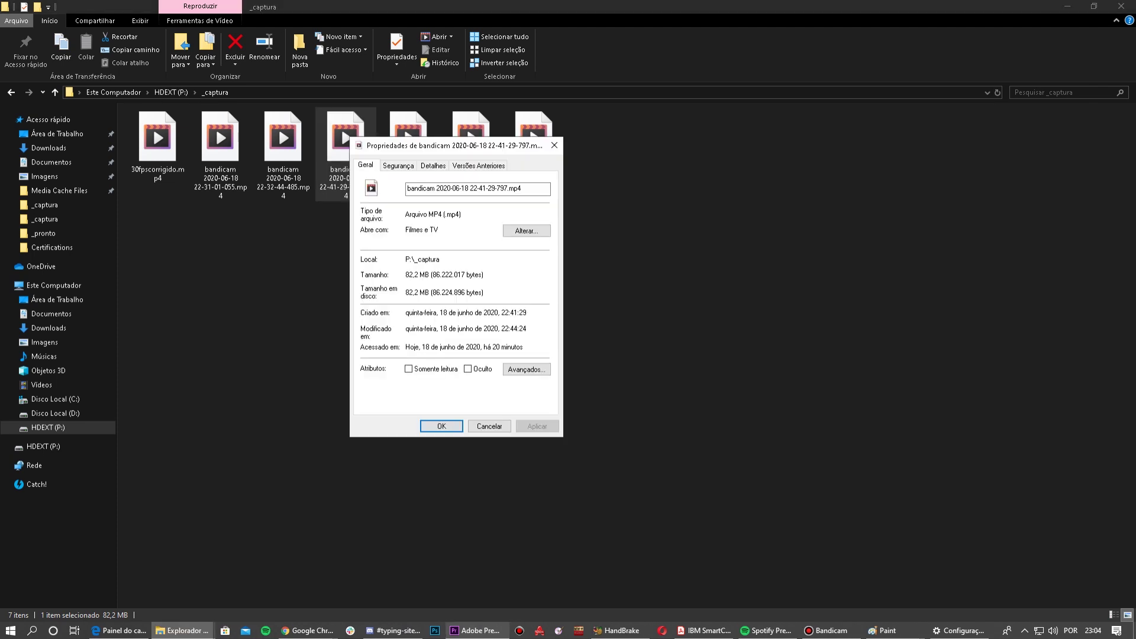
pyautogui.click(433, 165)
pyautogui.click(391, 332)
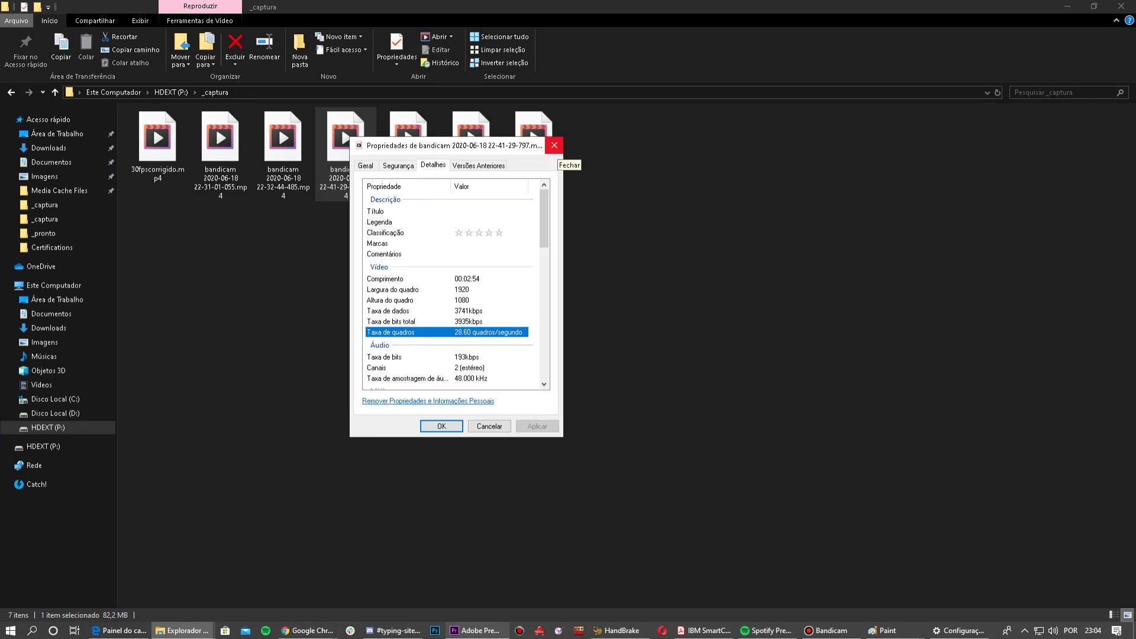
pyautogui.click(553, 145)
# Bring up the context menus for the 23-02-01-711 and 22-59-11-743 recordings.
pyautogui.click(459, 157)
pyautogui.rightClick(459, 157)
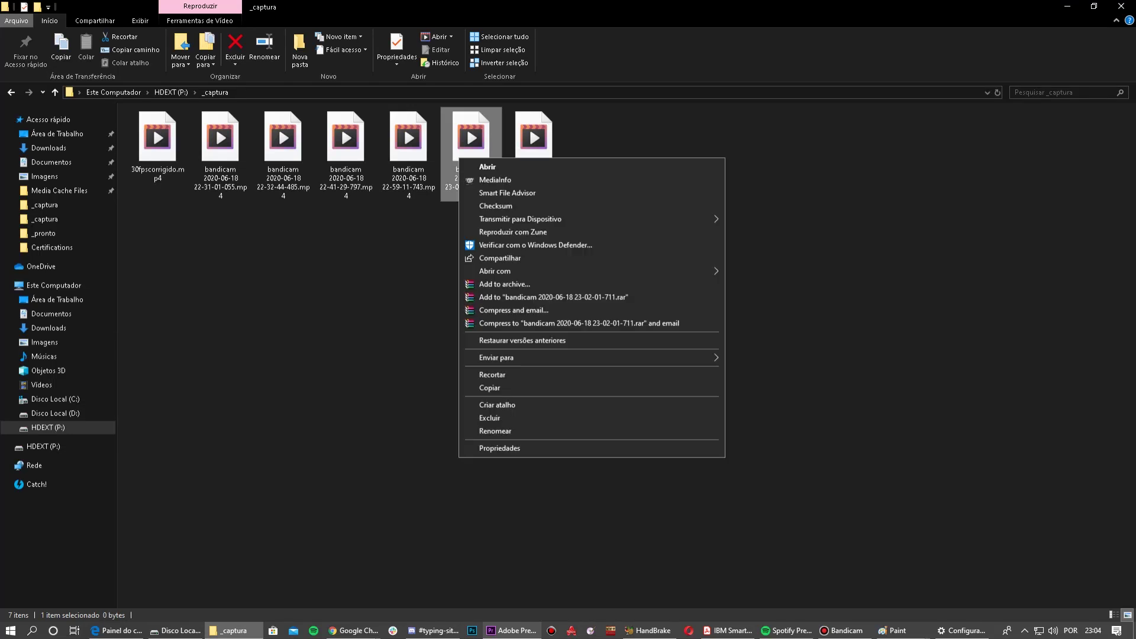
pyautogui.click(408, 148)
pyautogui.click(409, 148)
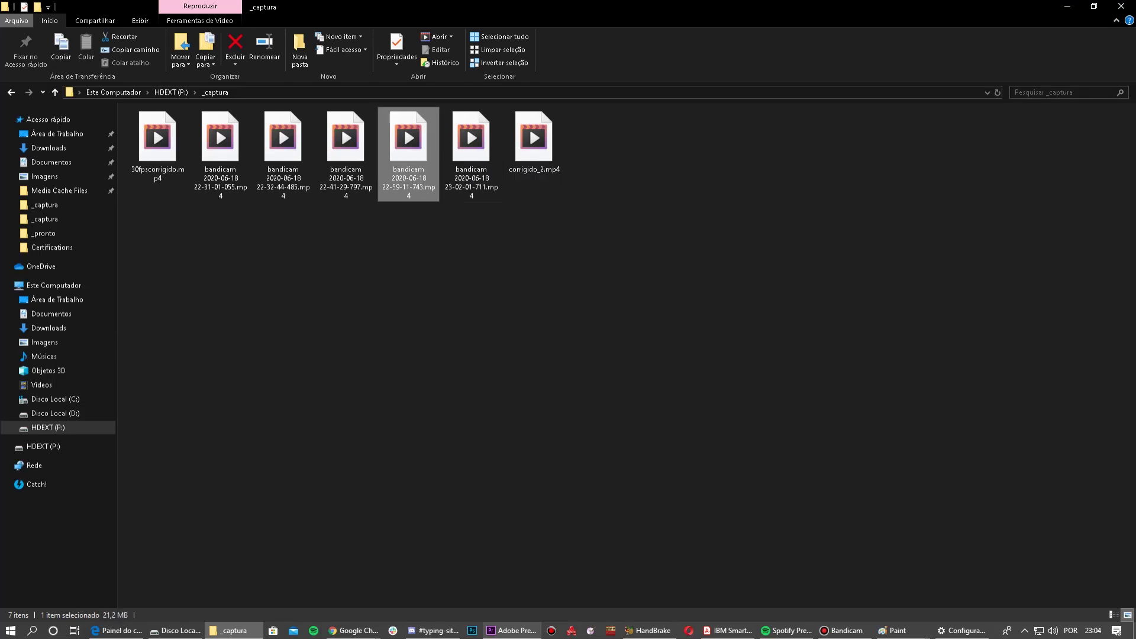
pyautogui.rightClick(412, 151)
# Check corrigido_2.mp4's Taxa de quadros in Propriedades > Detalhes, showing 30.00 fps.
pyautogui.click(535, 142)
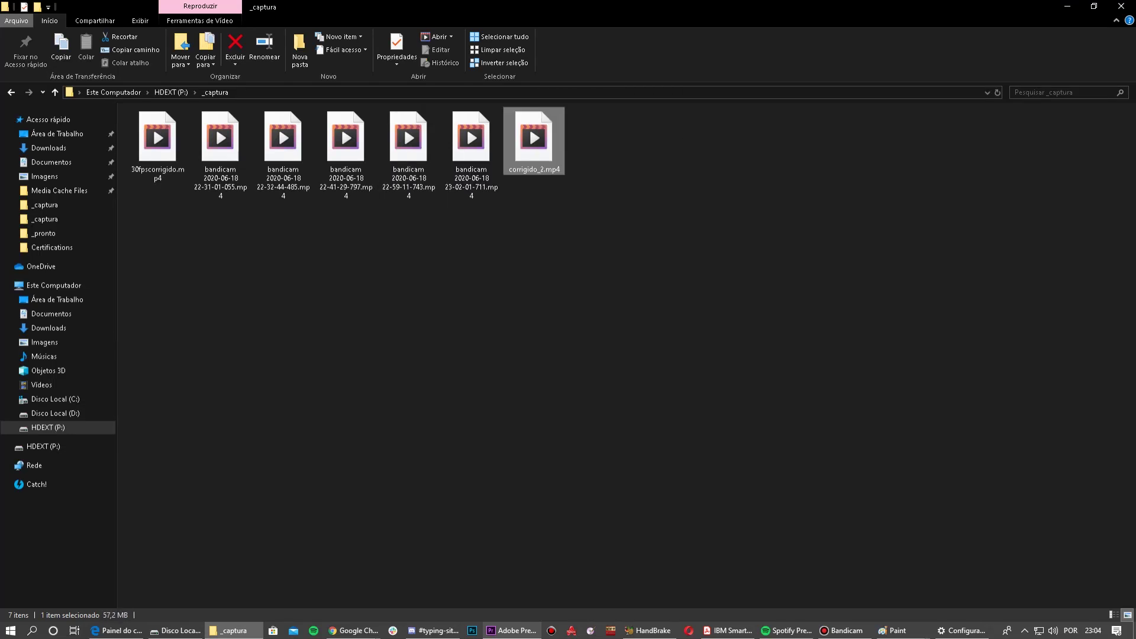
pyautogui.rightClick(535, 134)
pyautogui.click(577, 423)
pyautogui.click(624, 161)
pyautogui.click(580, 296)
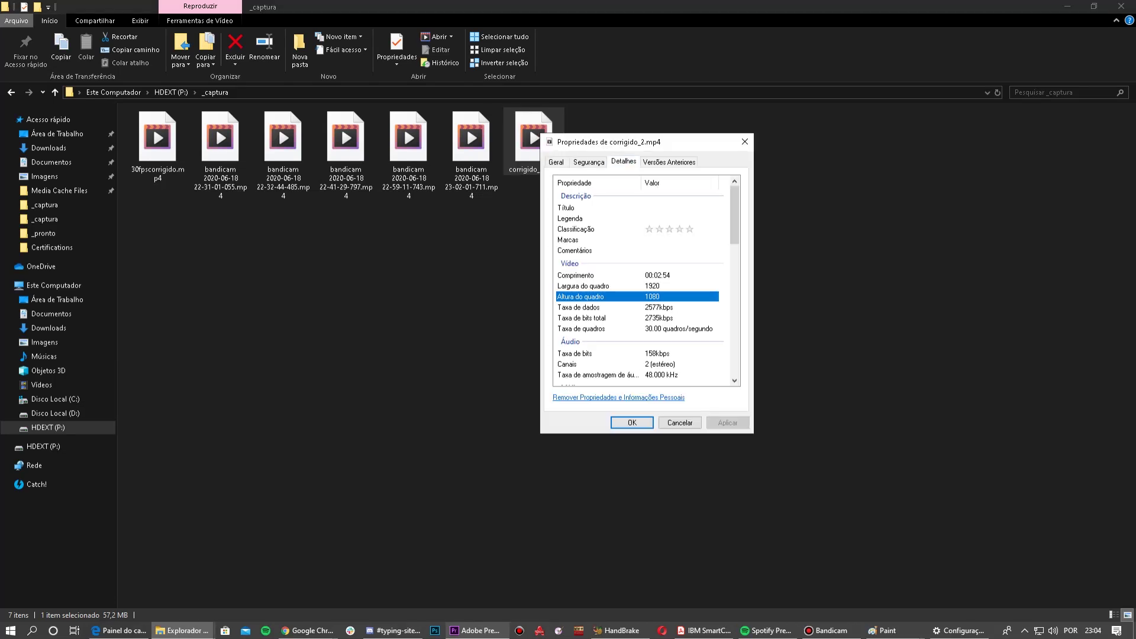
pyautogui.click(580, 329)
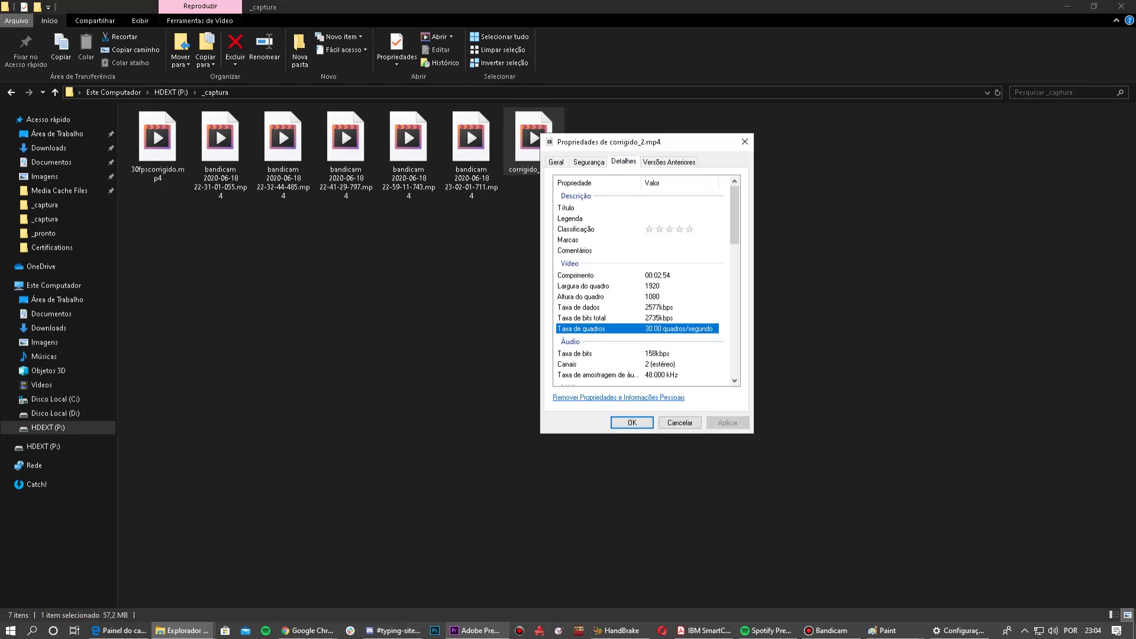
pyautogui.click(744, 142)
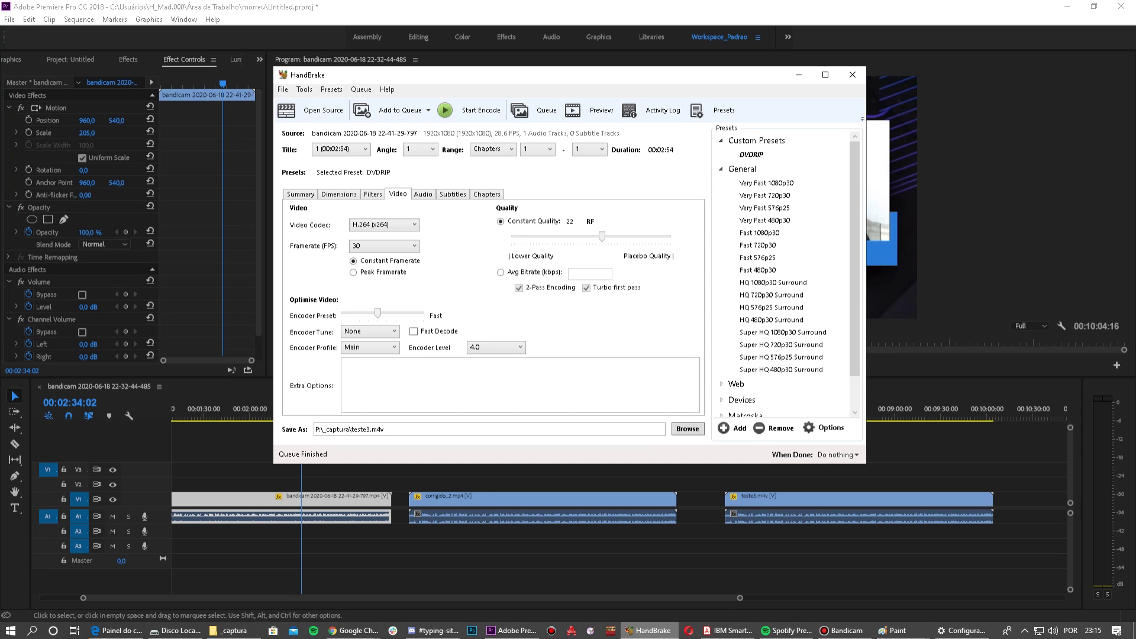
pyautogui.moveTo(532, 75); pyautogui.dragTo(557, 96)
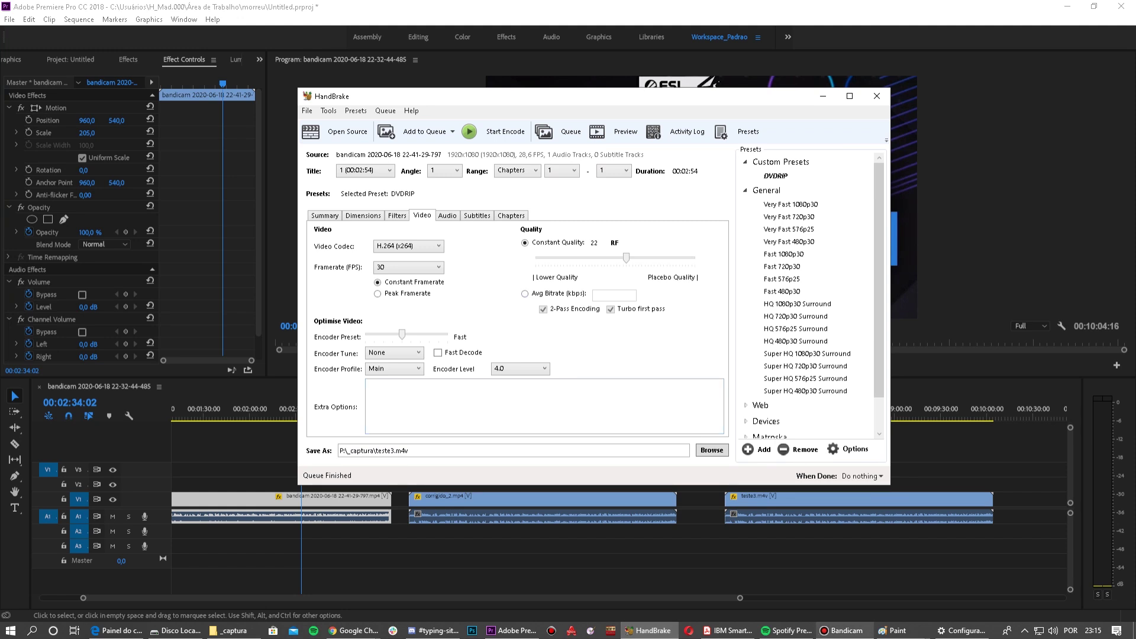
pyautogui.moveTo(331, 96); pyautogui.dragTo(343, 96)
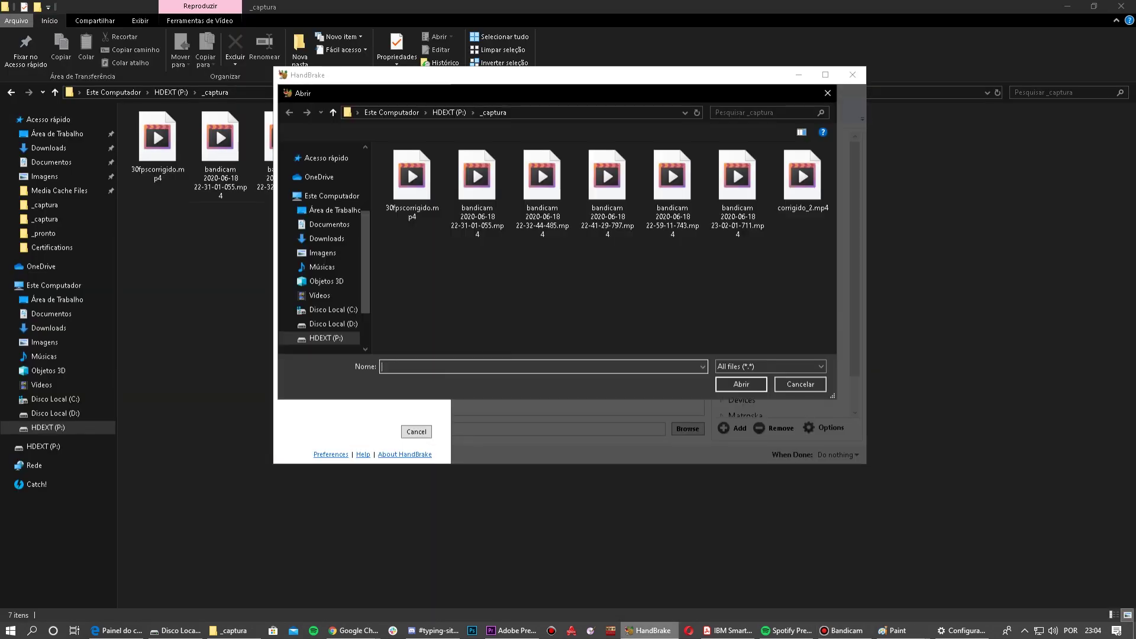
pyautogui.doubleClick(607, 178)
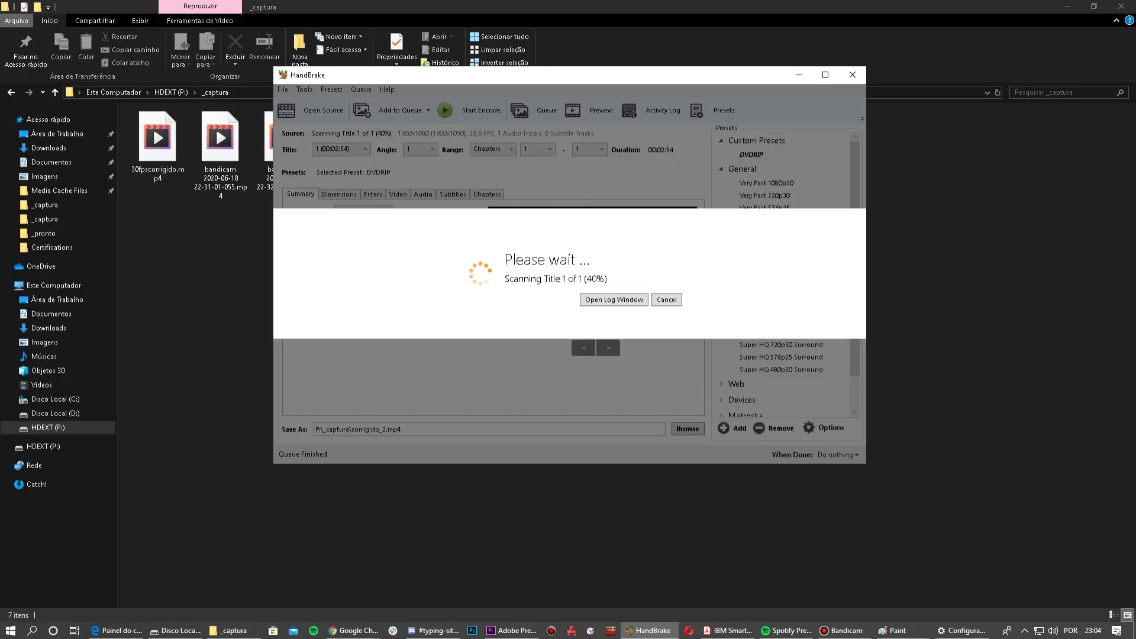
pyautogui.click(398, 194)
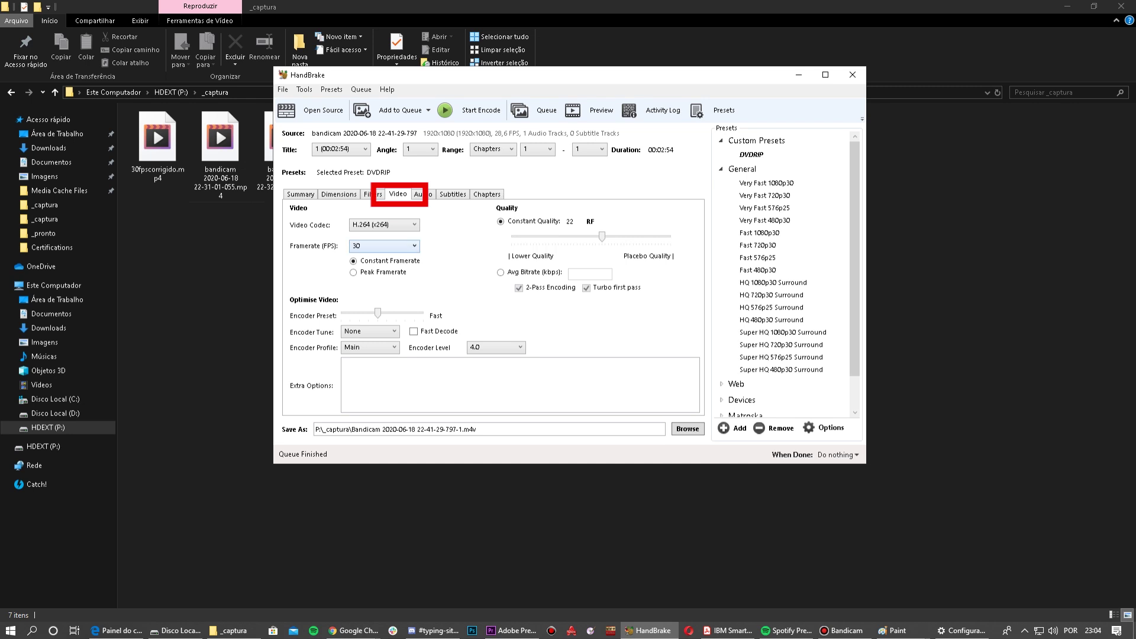
pyautogui.click(384, 246)
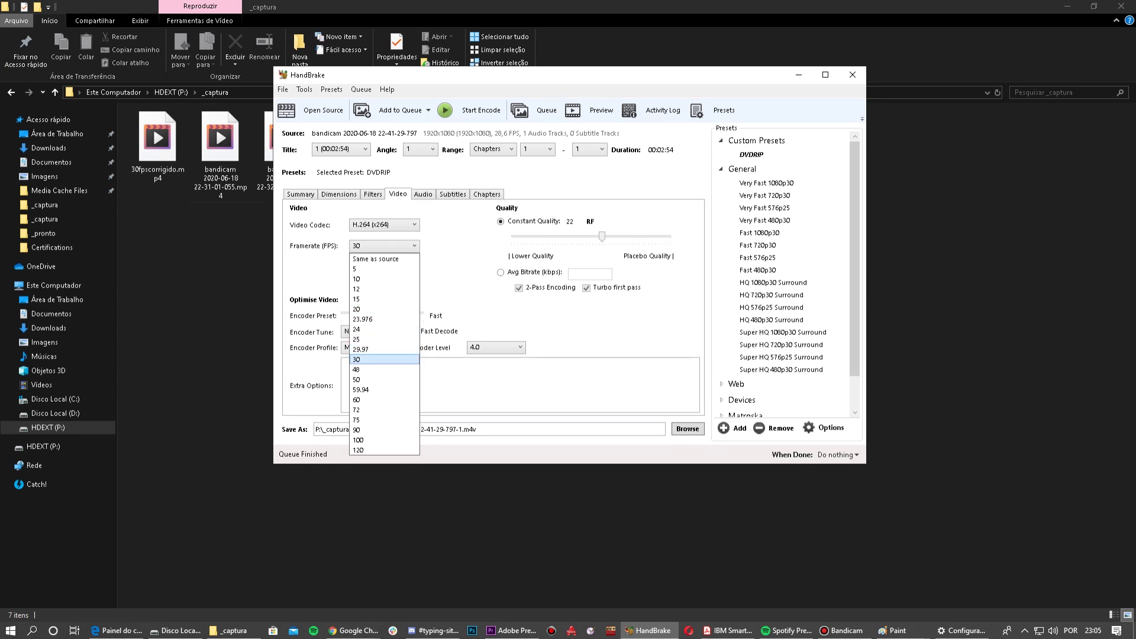
# Encode the recording at constant 30 fps to P:\_captura\teste3.m4v.
pyautogui.click(366, 359)
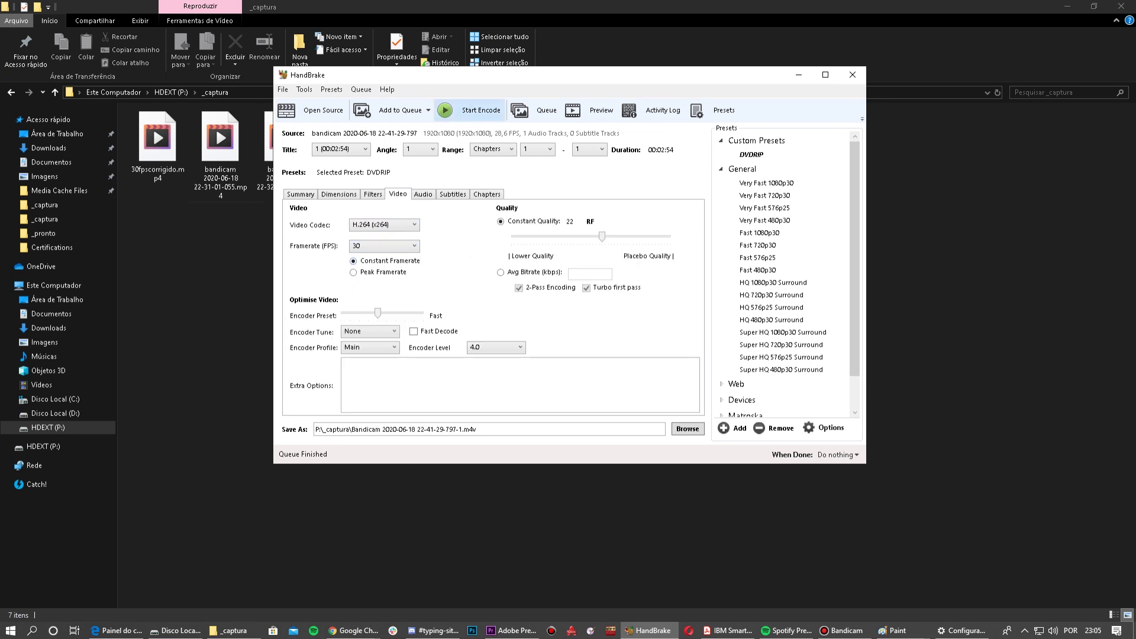
pyautogui.click(687, 428)
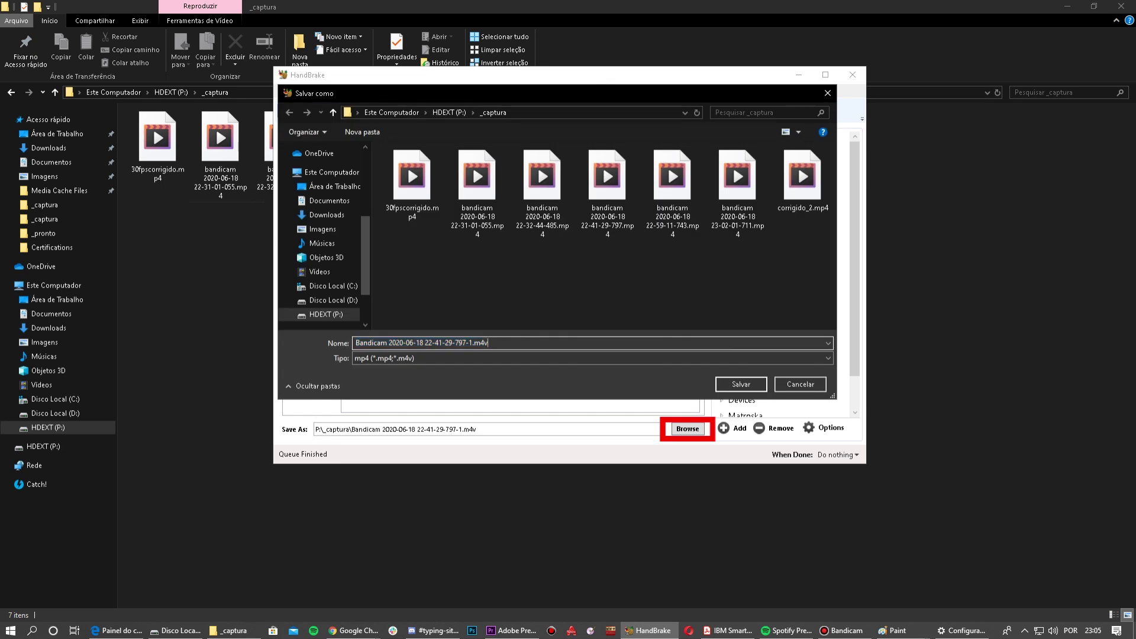
pyautogui.write('teste3')
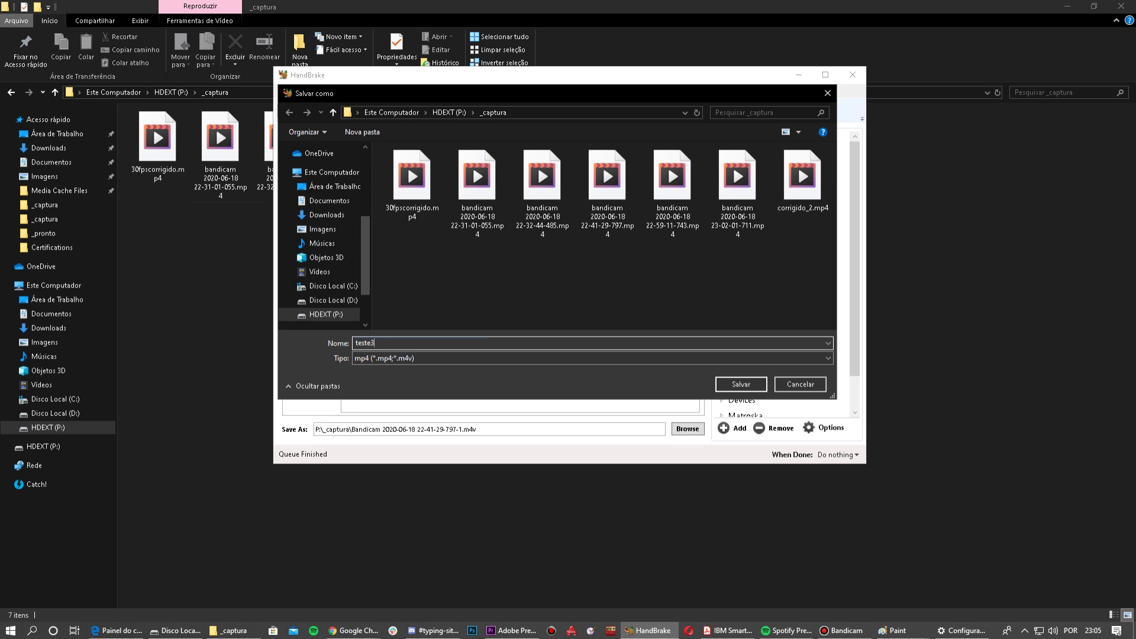
pyautogui.press('Return')
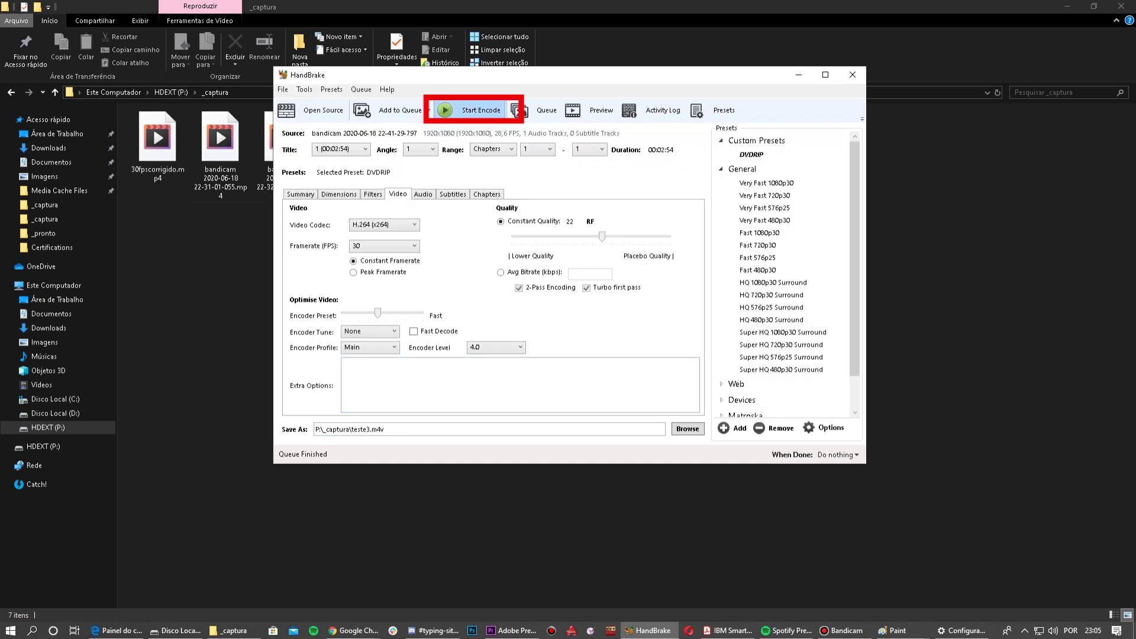
pyautogui.click(445, 110)
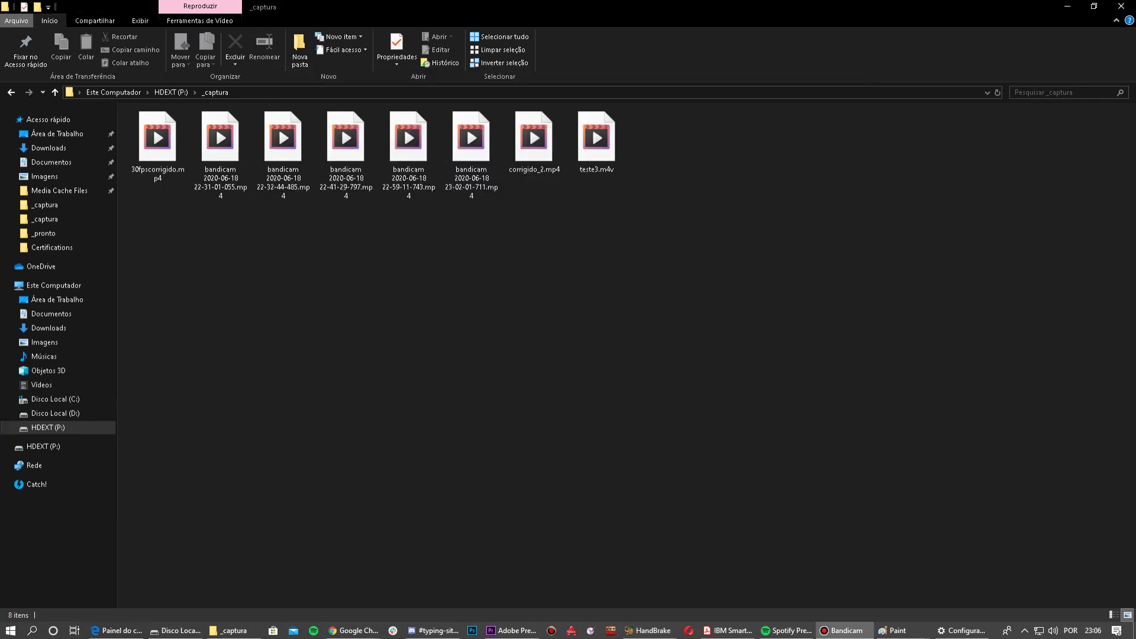
# Play teste3.m4v from the _captura folder in Films & TV, then close it and return to Premiere.
pyautogui.click(597, 141)
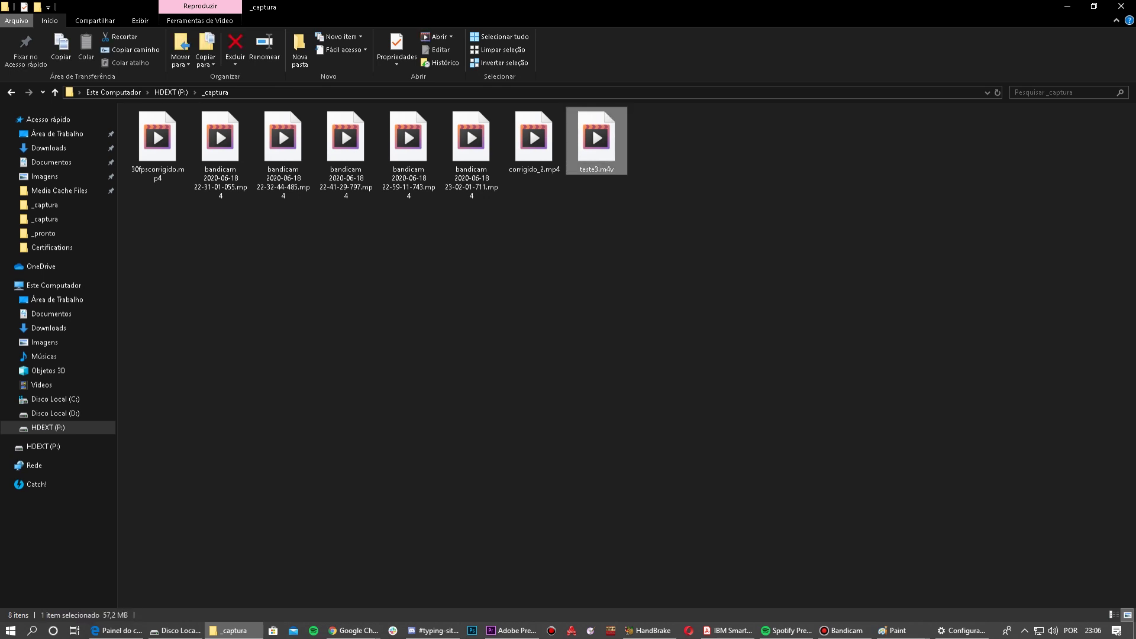
pyautogui.doubleClick(596, 140)
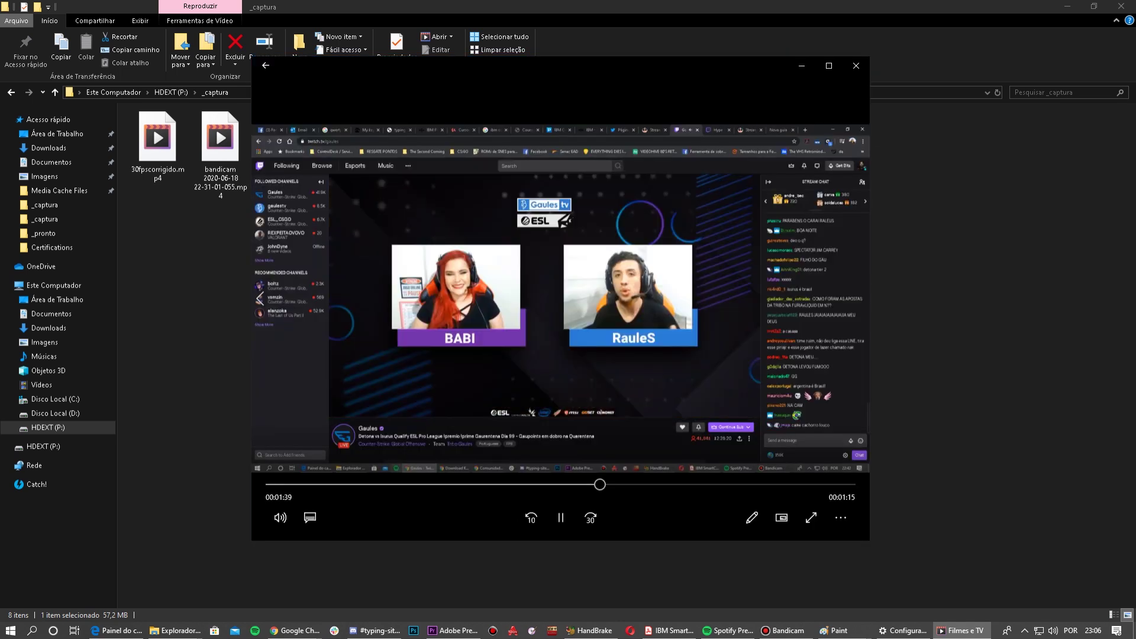
pyautogui.hotkey('alt', 'F4')
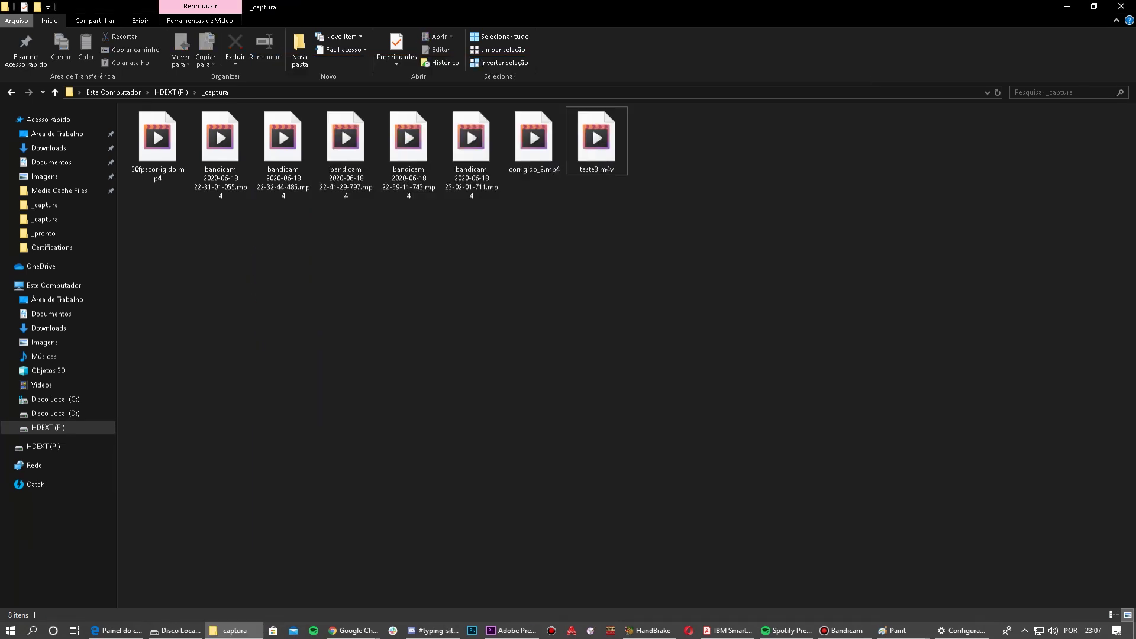
pyautogui.click(512, 630)
# Import teste3.m4v with Ctrl+I, place it on V1 after corrigido_2, and play the timeline.
pyautogui.click(846, 414)
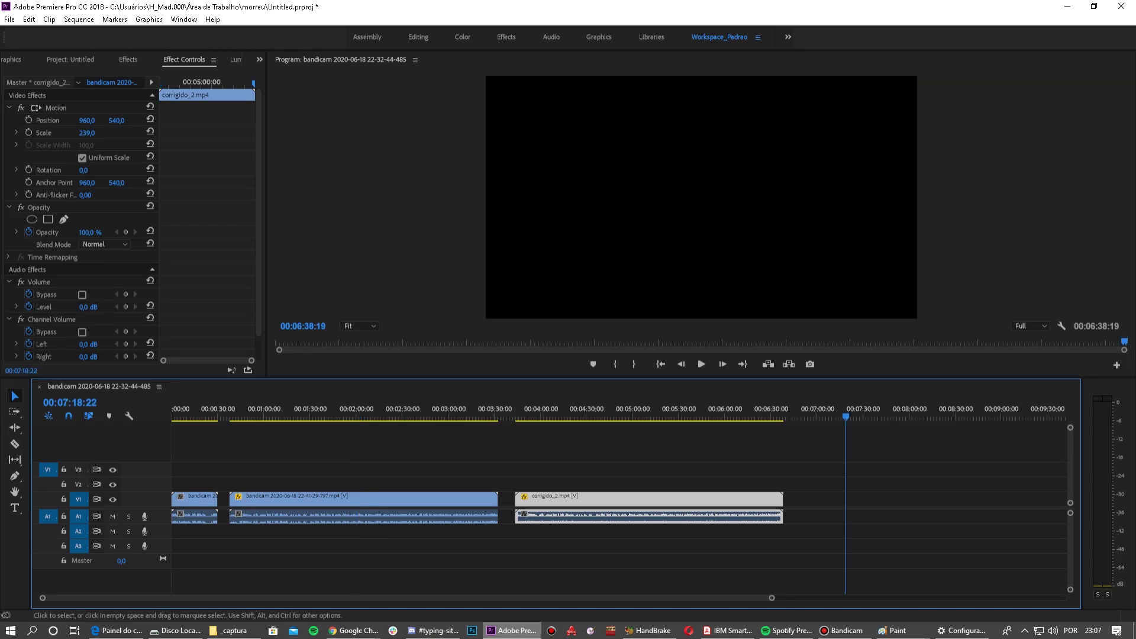
pyautogui.click(572, 414)
pyautogui.click(71, 59)
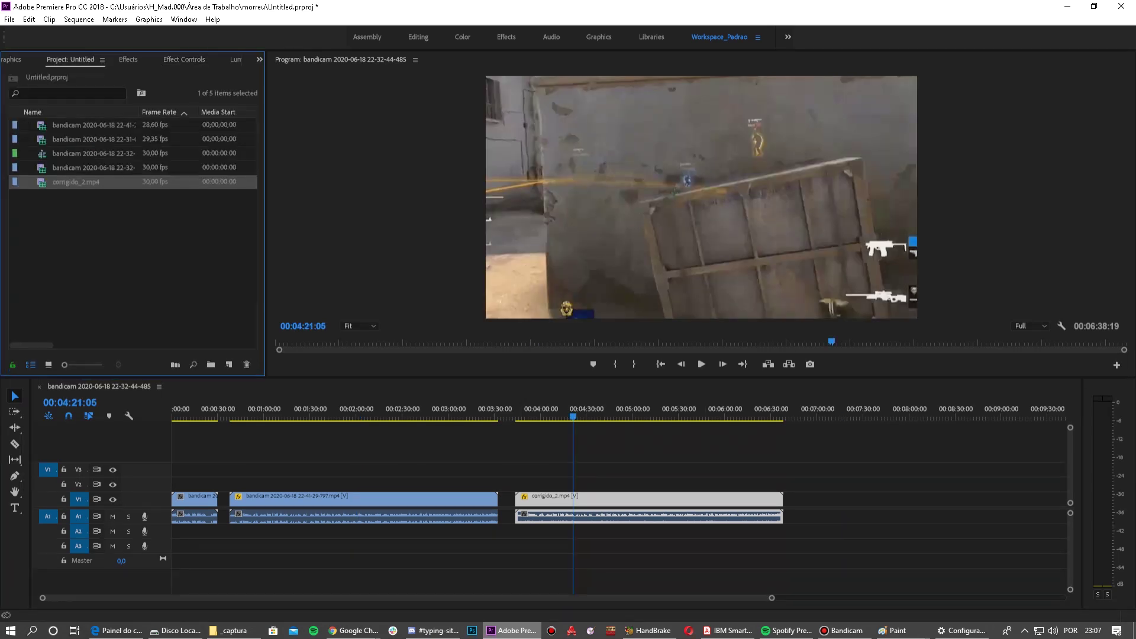
pyautogui.rightClick(100, 282)
pyautogui.press('Escape')
pyautogui.hotkey('ctrl', 'i')
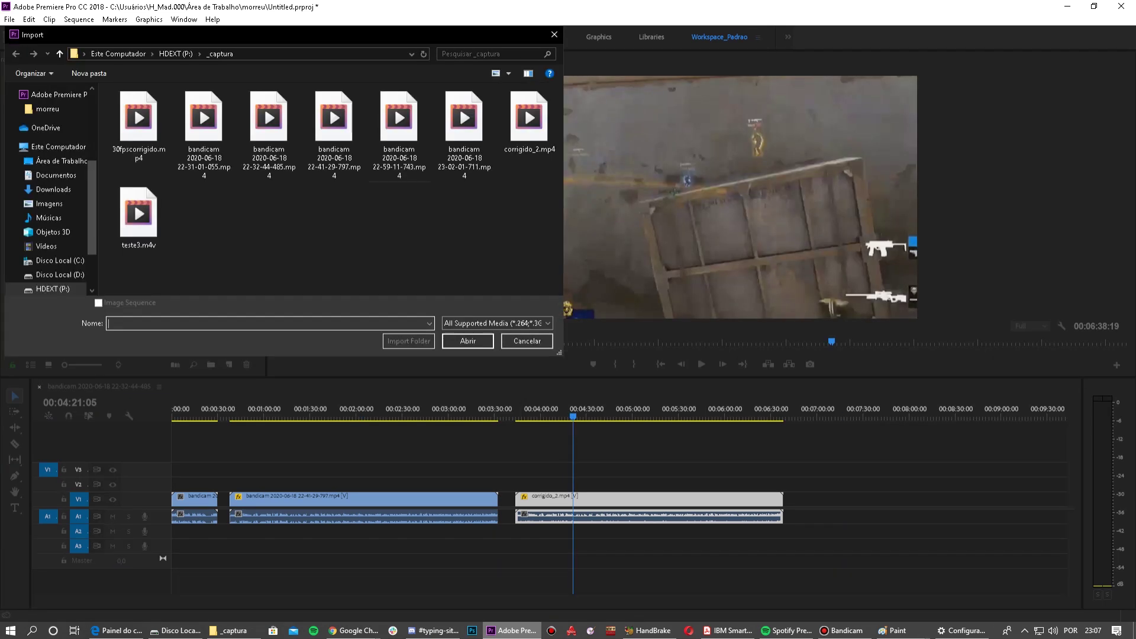
pyautogui.doubleClick(138, 214)
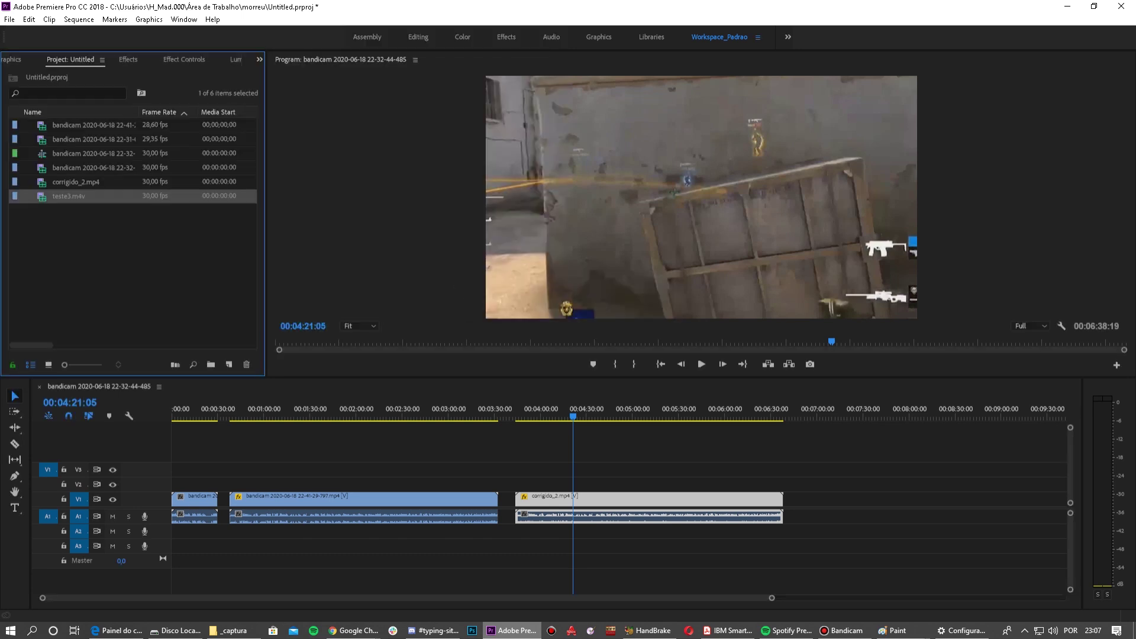
pyautogui.moveTo(69, 196); pyautogui.dragTo(840, 497)
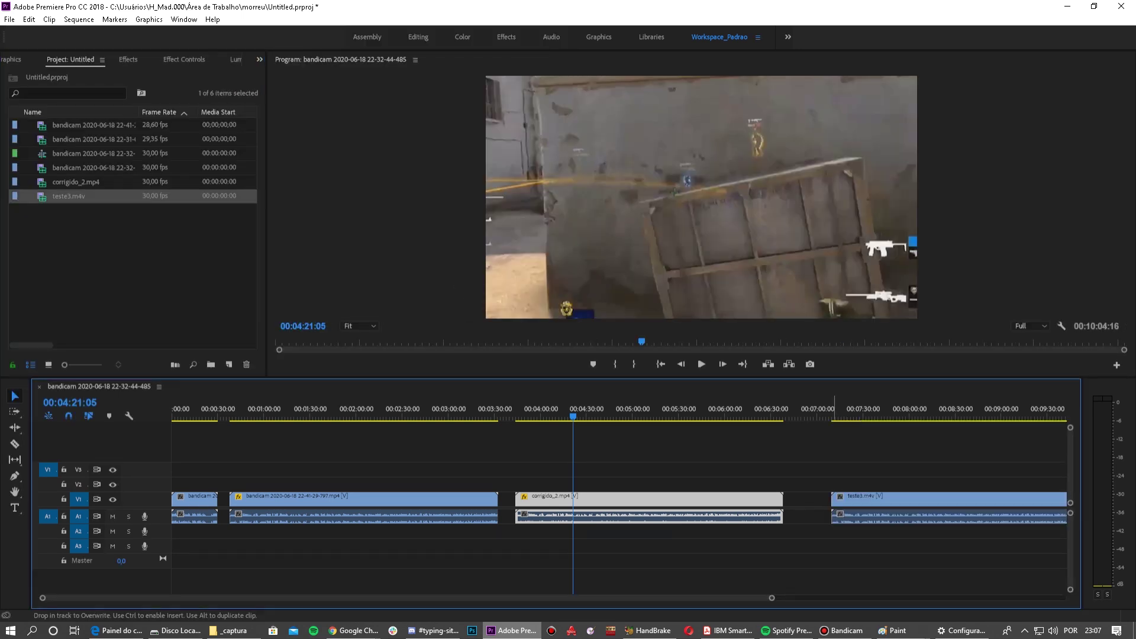
pyautogui.press('l')
pyautogui.press('l')
pyautogui.press('l')
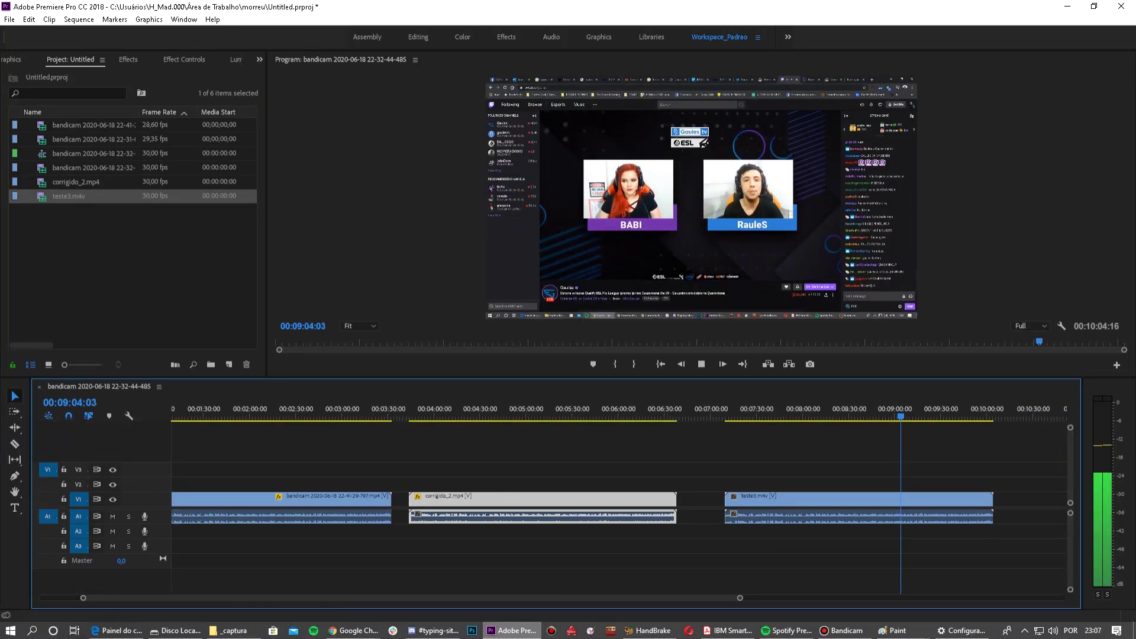
# Scale the teste3.m4v clip to 237, save the project with Ctrl+S, and switch to Bandicam.
pyautogui.click(858, 498)
pyautogui.click(184, 59)
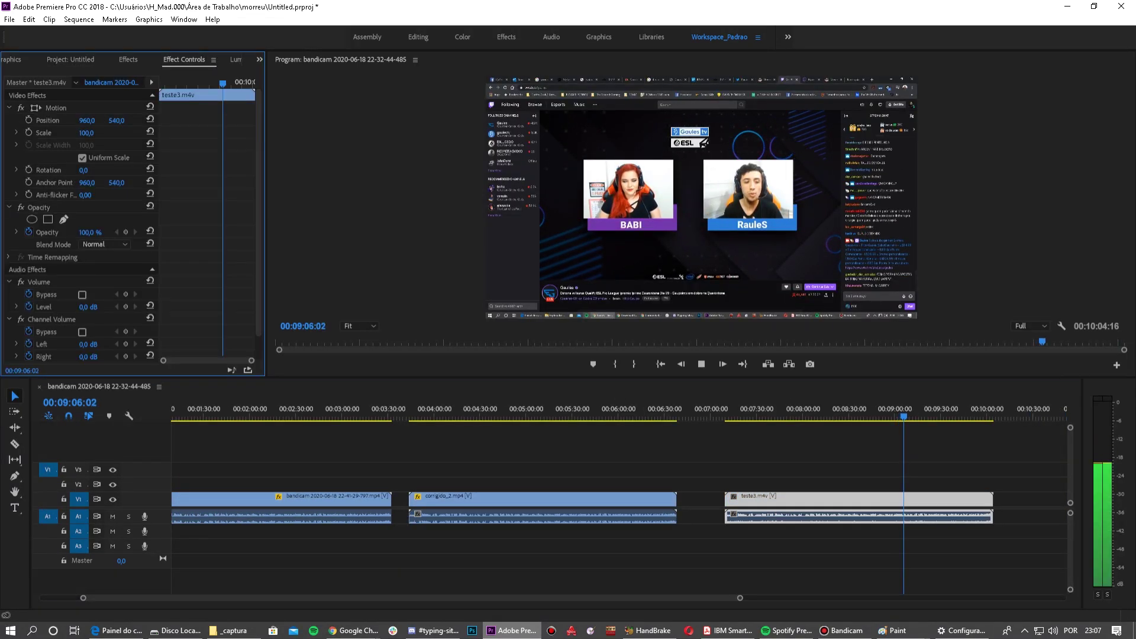
pyautogui.moveTo(87, 133); pyautogui.dragTo(168, 133)
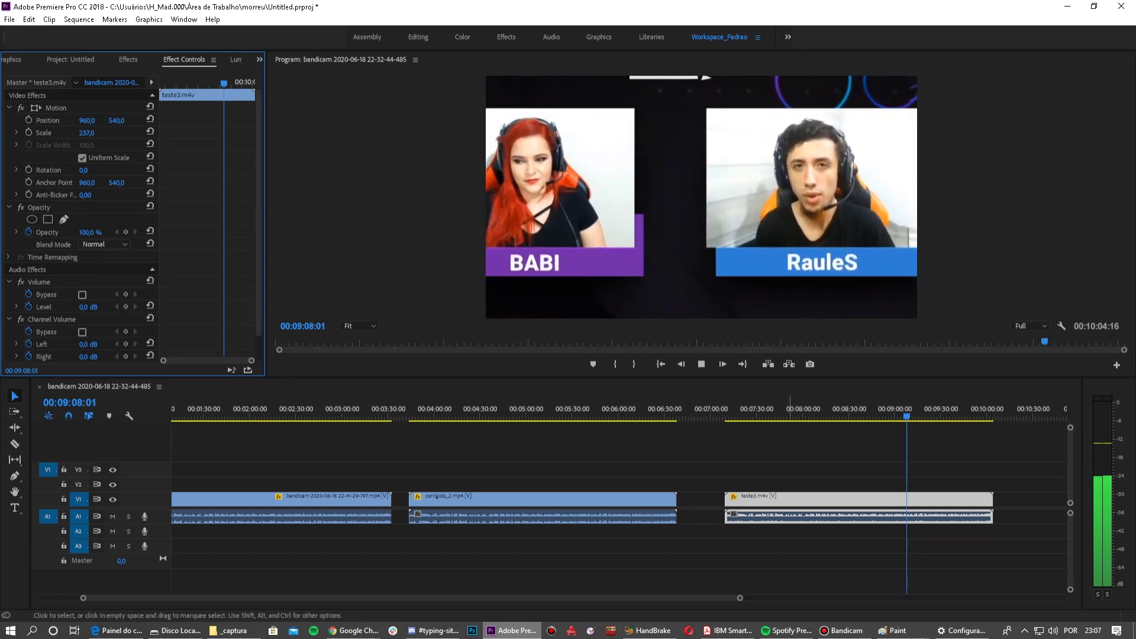
pyautogui.click(301, 498)
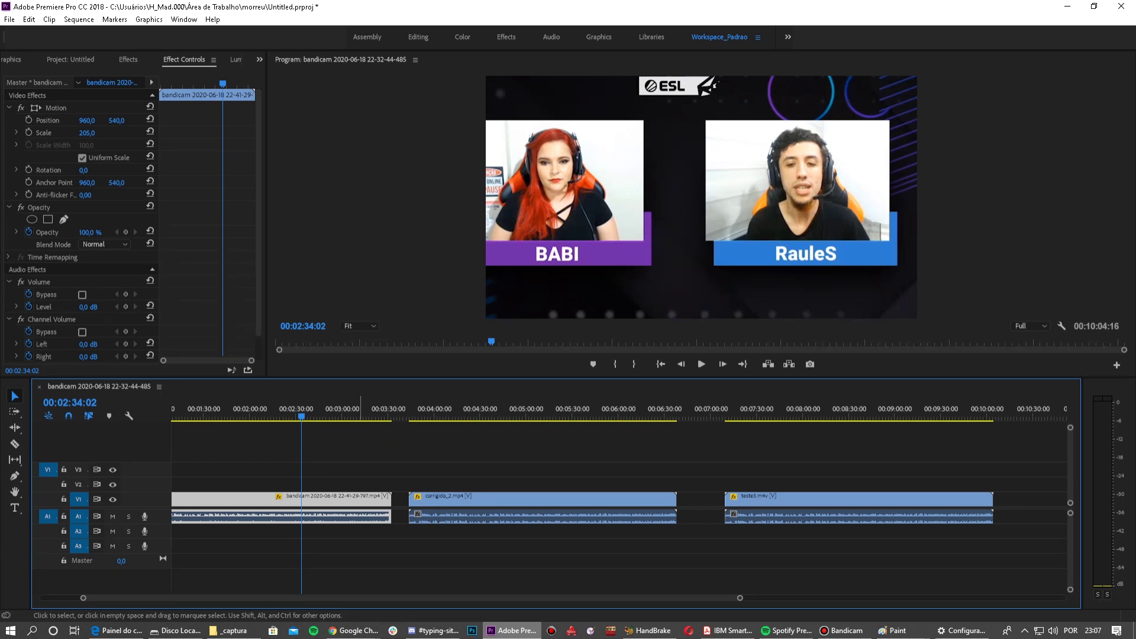
pyautogui.hotkey('ctrl', 's')
pyautogui.press('F12')
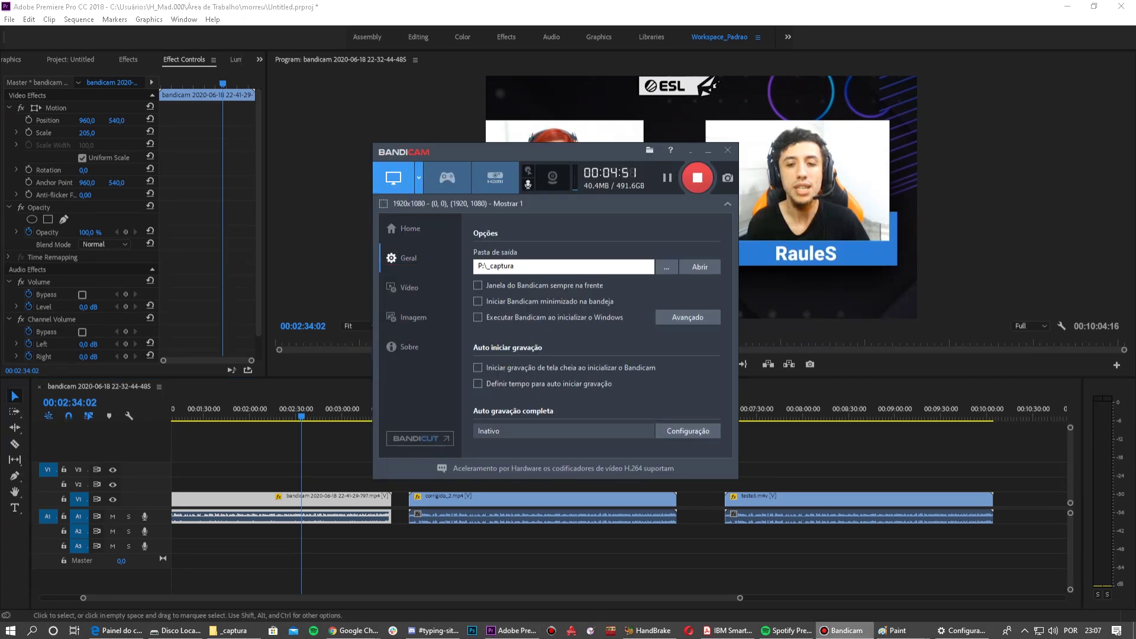
# Set Bandicam's video format FPS mode to Preferir CFR and confirm all the dialogs.
pyautogui.click(687, 317)
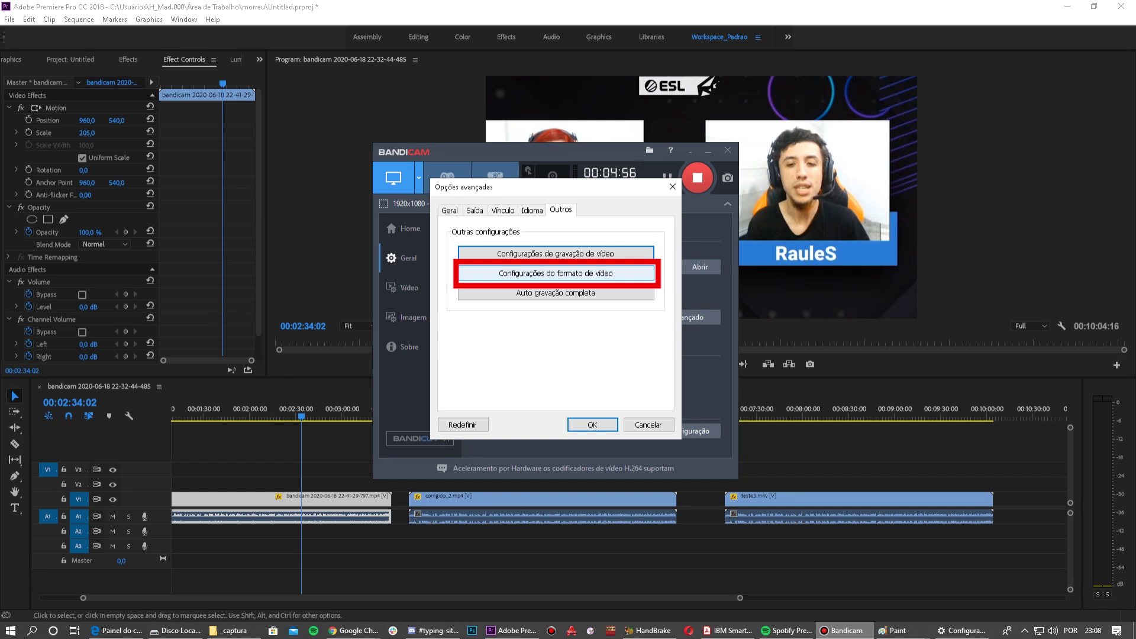
pyautogui.click(556, 273)
pyautogui.click(631, 271)
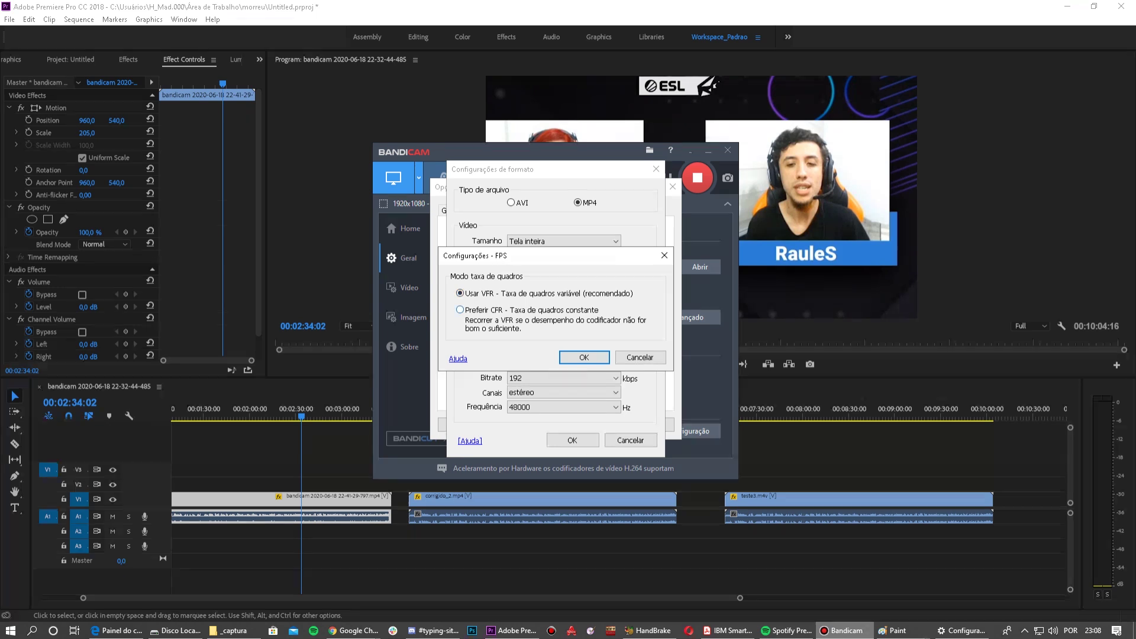
pyautogui.click(459, 309)
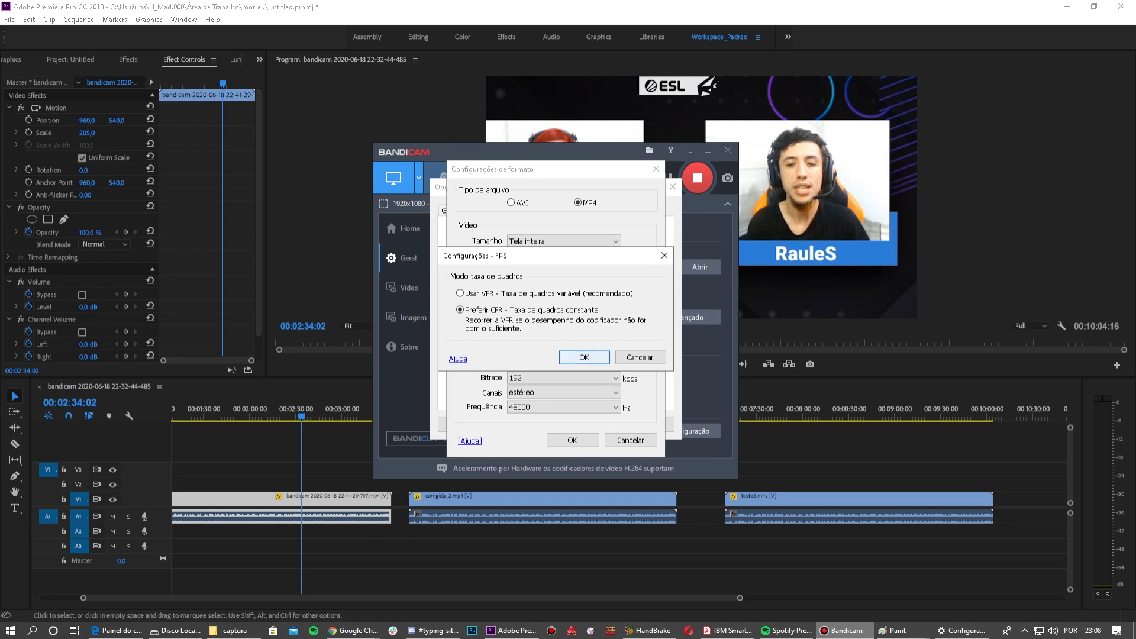
pyautogui.click(583, 357)
pyautogui.click(572, 440)
pyautogui.click(587, 420)
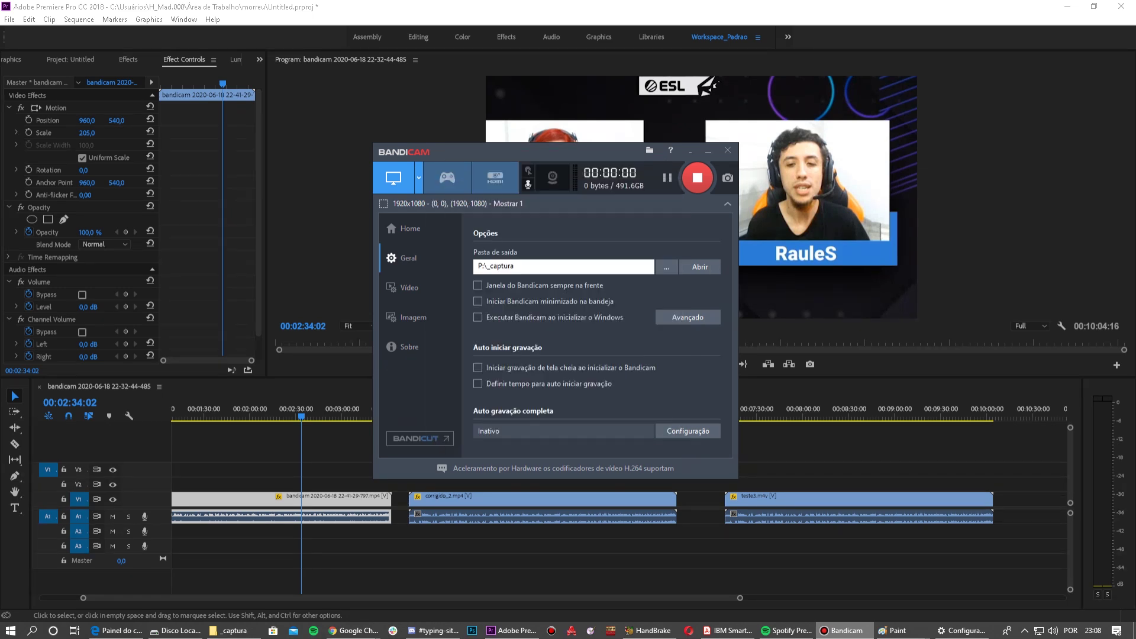